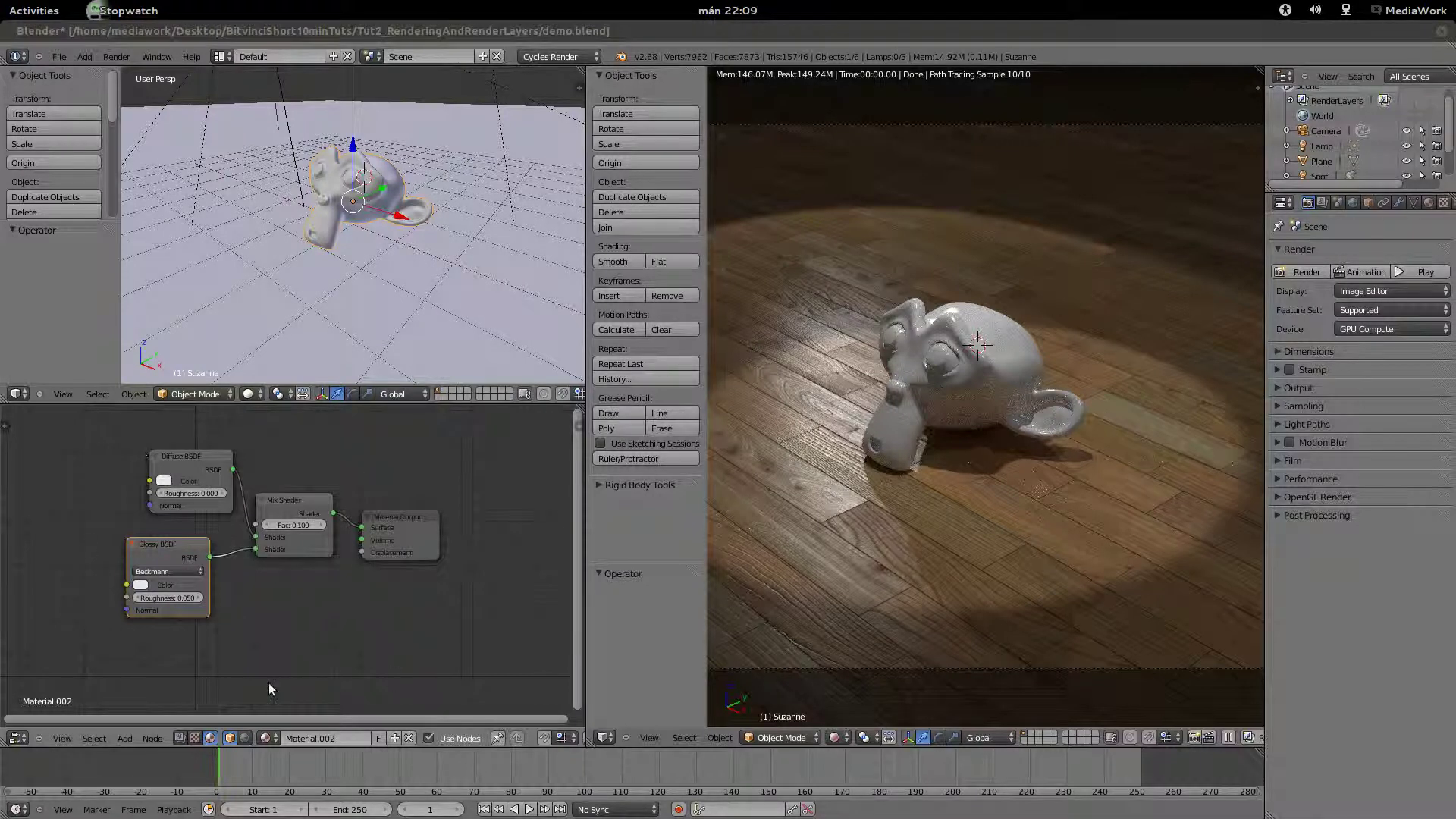
# Merge the node editor area into the 3D view above it and hide the tool shelves in both 3D views.
pyautogui.click(5, 411)
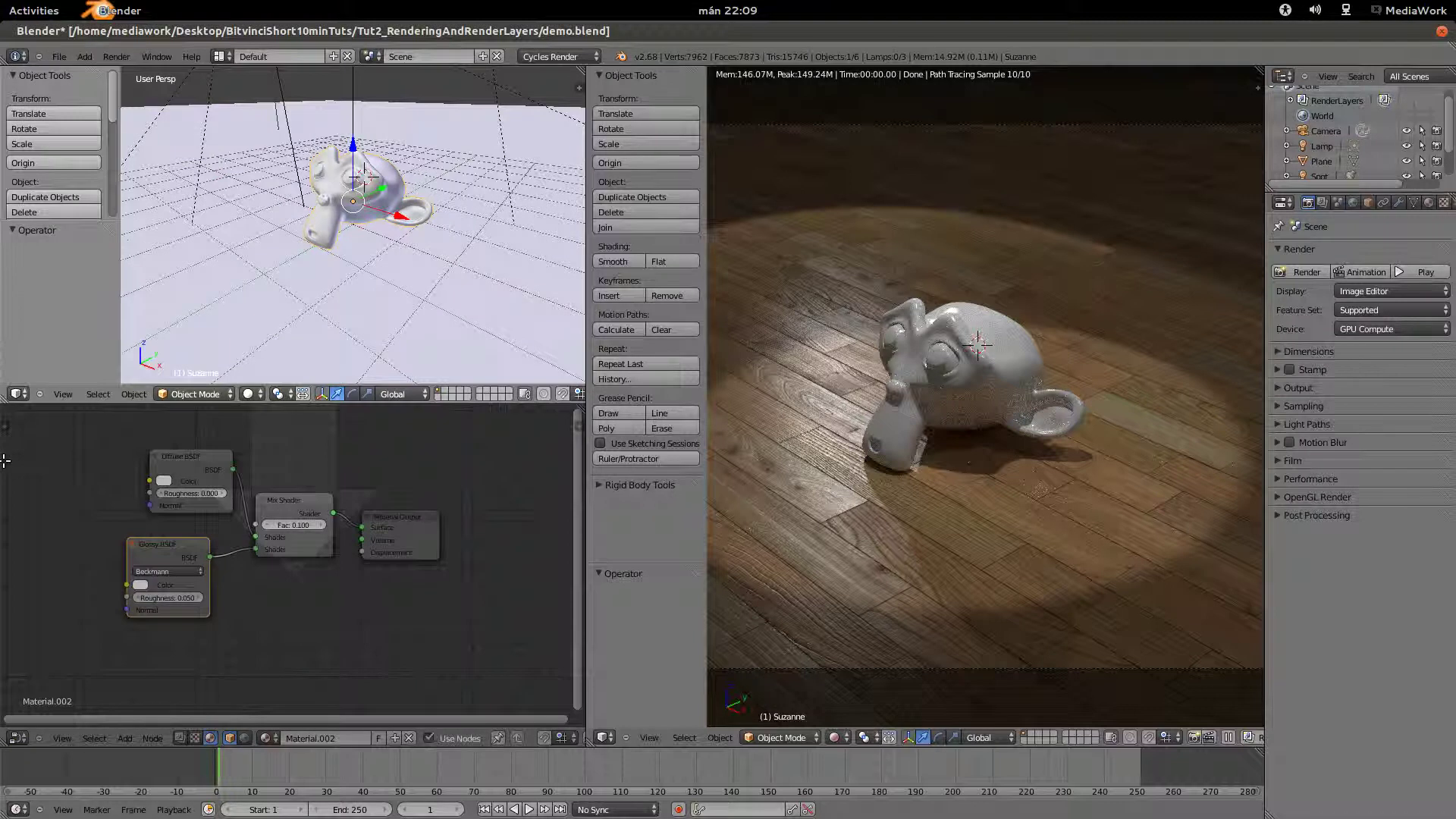
pyautogui.moveTo(10, 460); pyautogui.dragTo(12, 463)
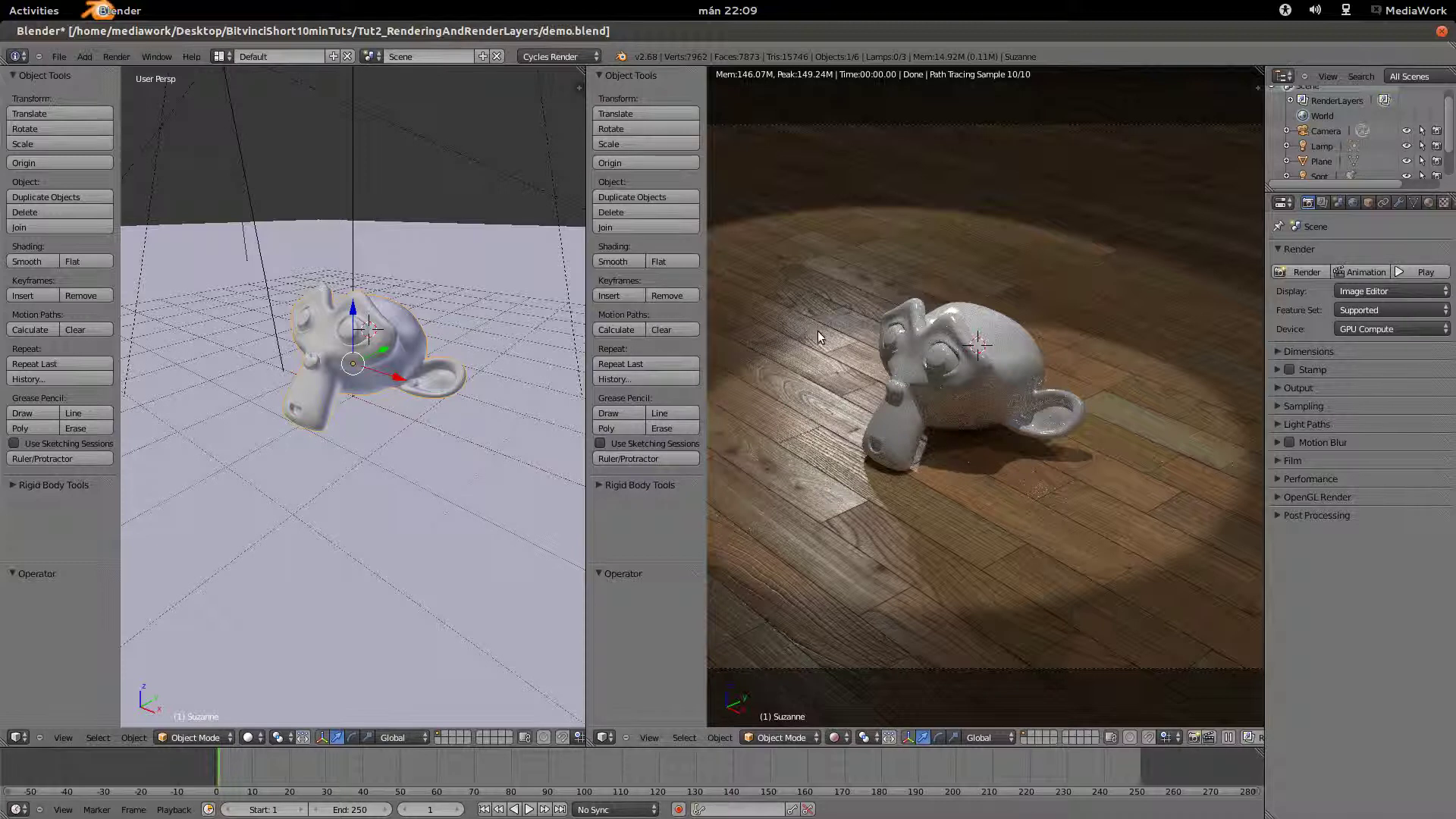
pyautogui.press('t')
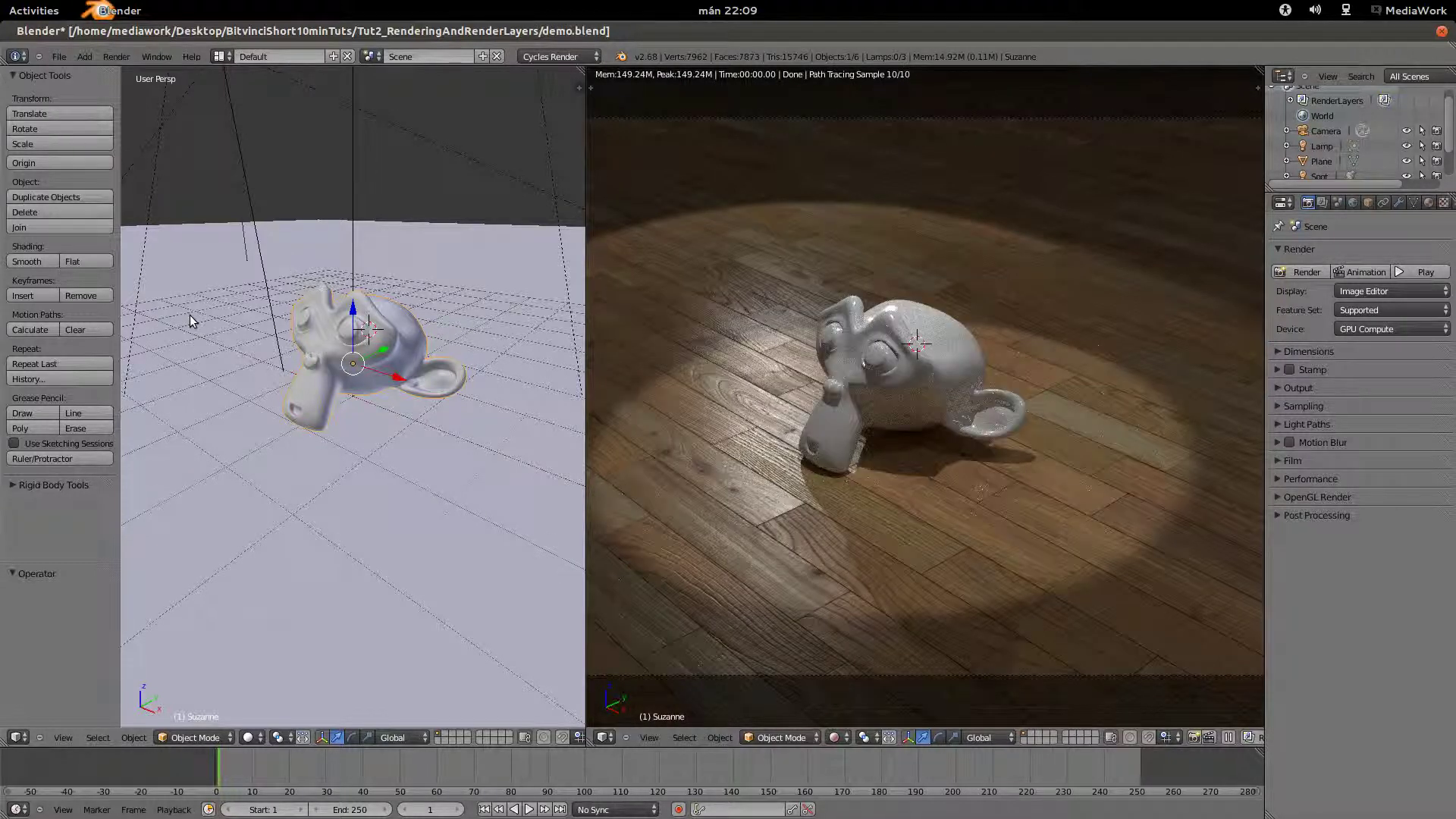
pyautogui.press('t')
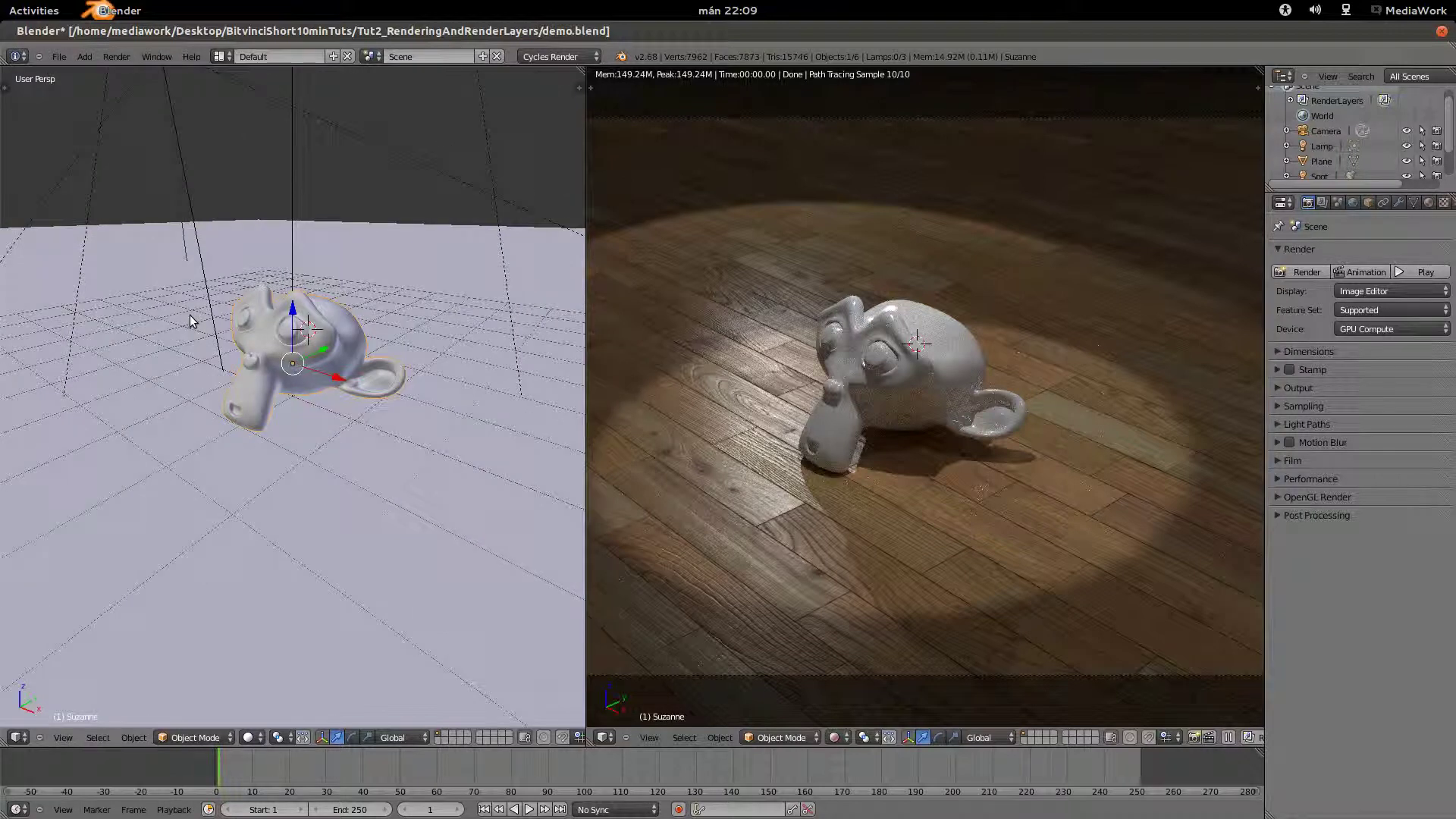
# Show the properties sidebar of the solid-shaded 3D view and hide it again.
pyautogui.press('n')
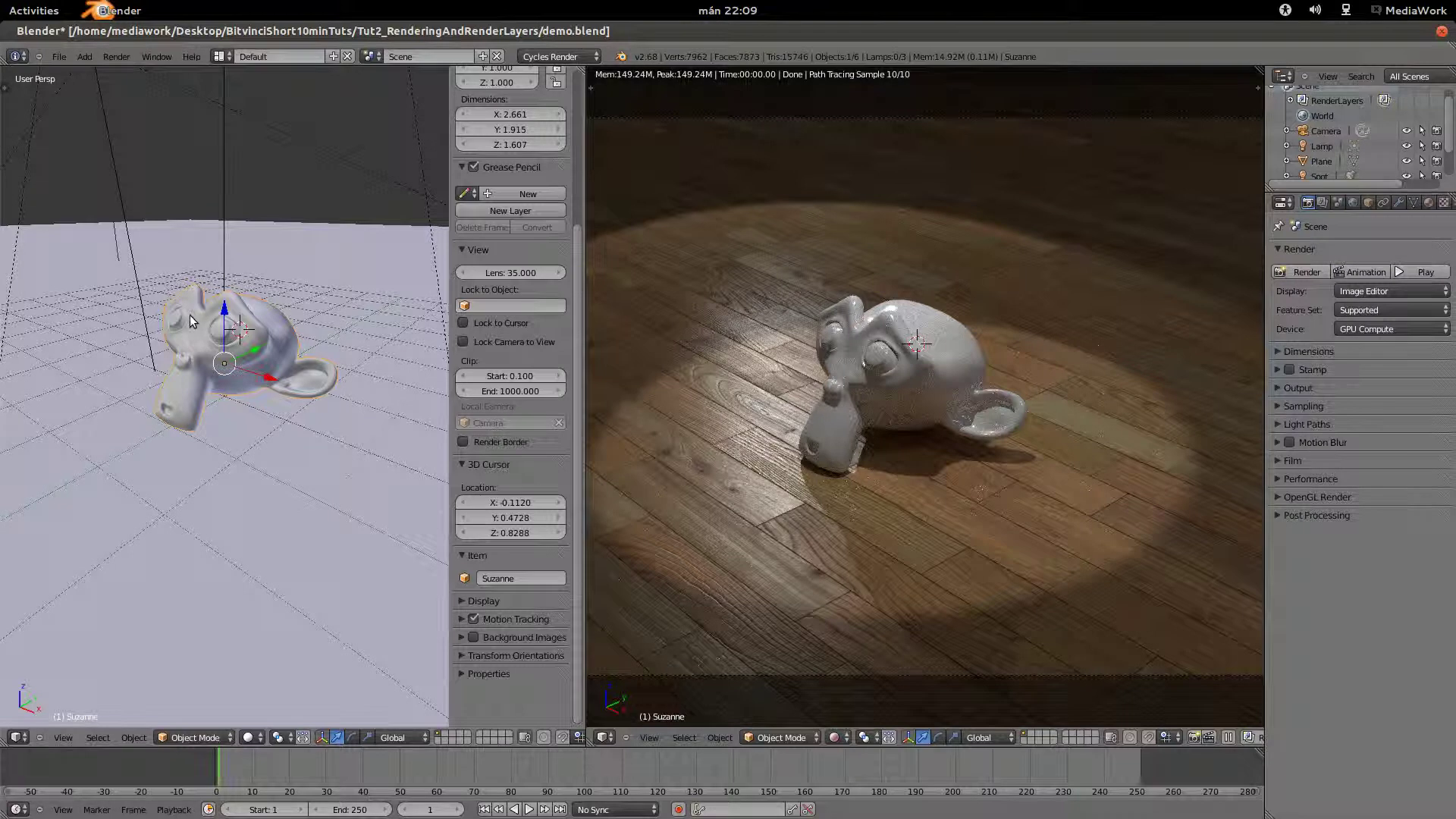
pyautogui.press('n')
pyautogui.press('n')
pyautogui.press('n')
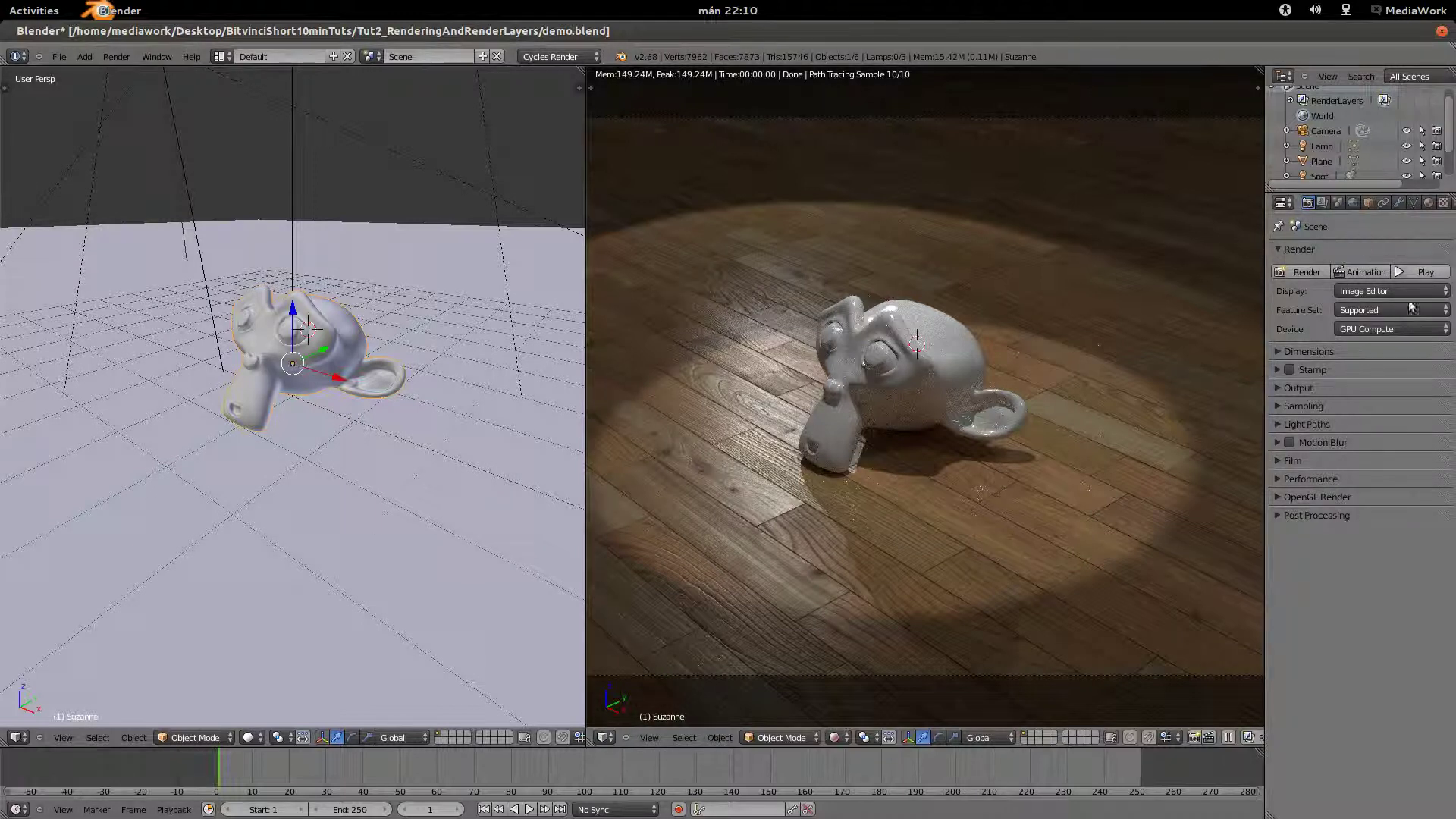
# Render the current frame to inspect the result and return to the camera view.
pyautogui.click(1303, 271)
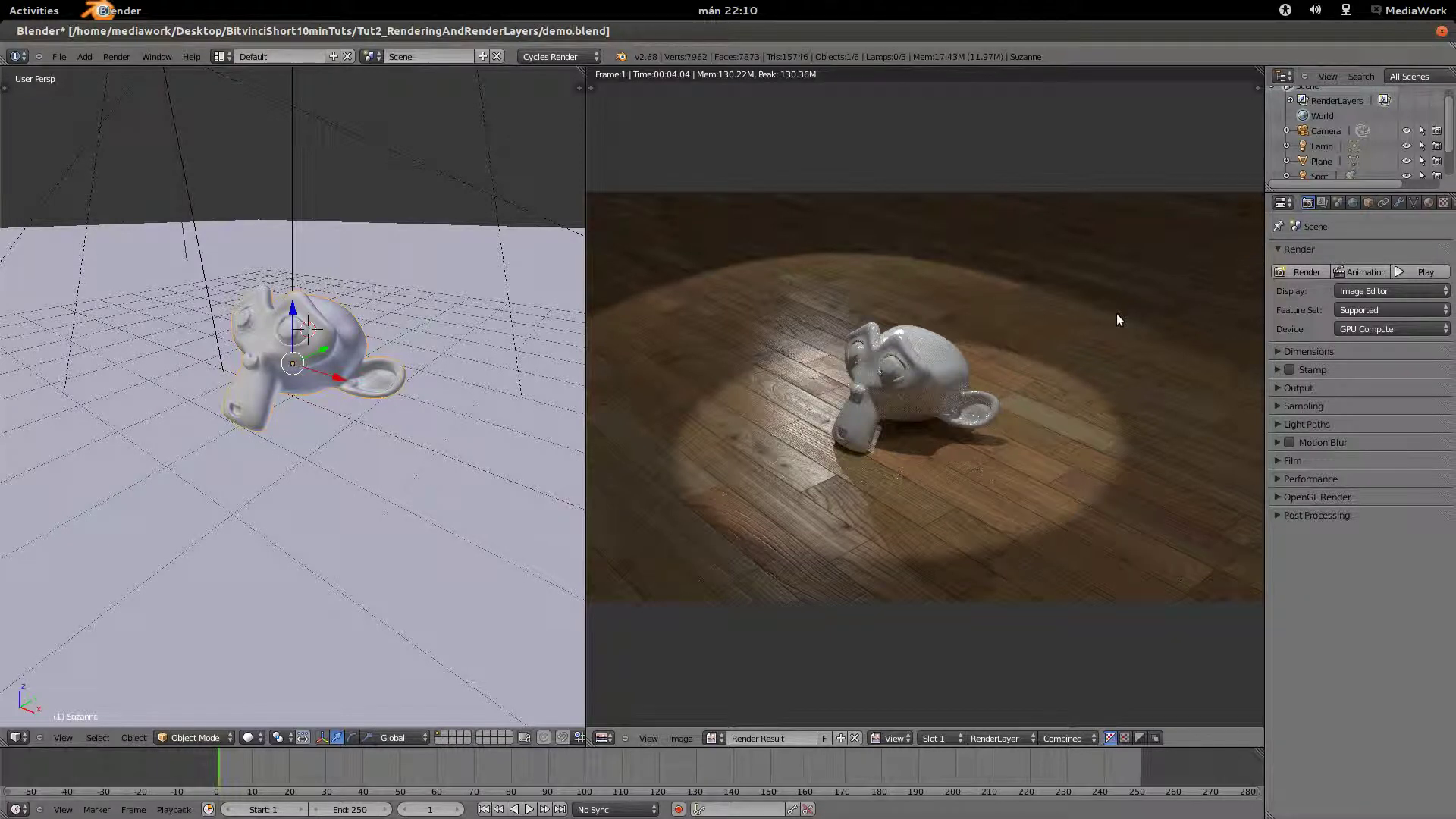
pyautogui.press('Escape')
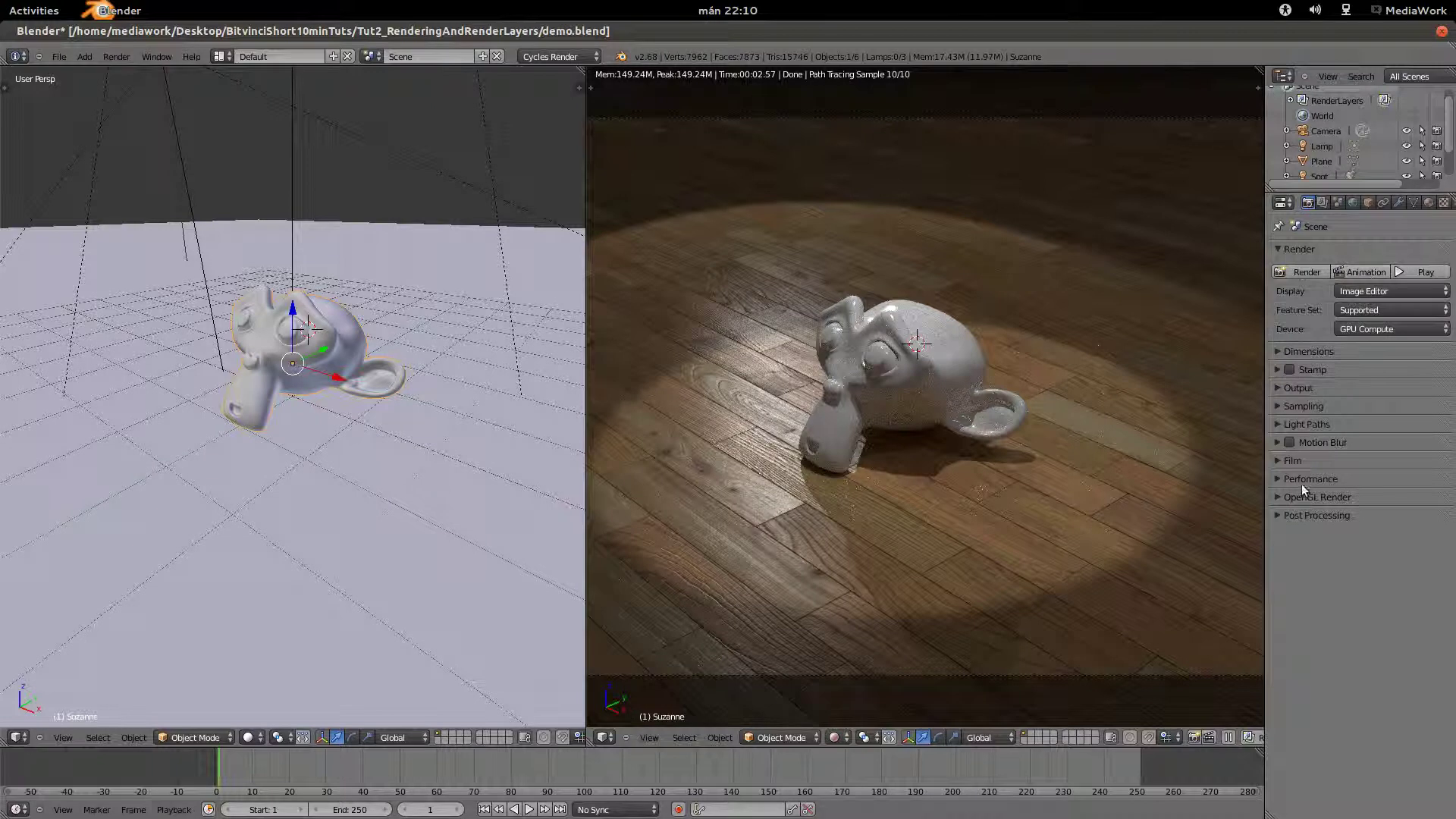
# Expand the render dimensions settings and move the timeline to frame 14.
pyautogui.click(1279, 353)
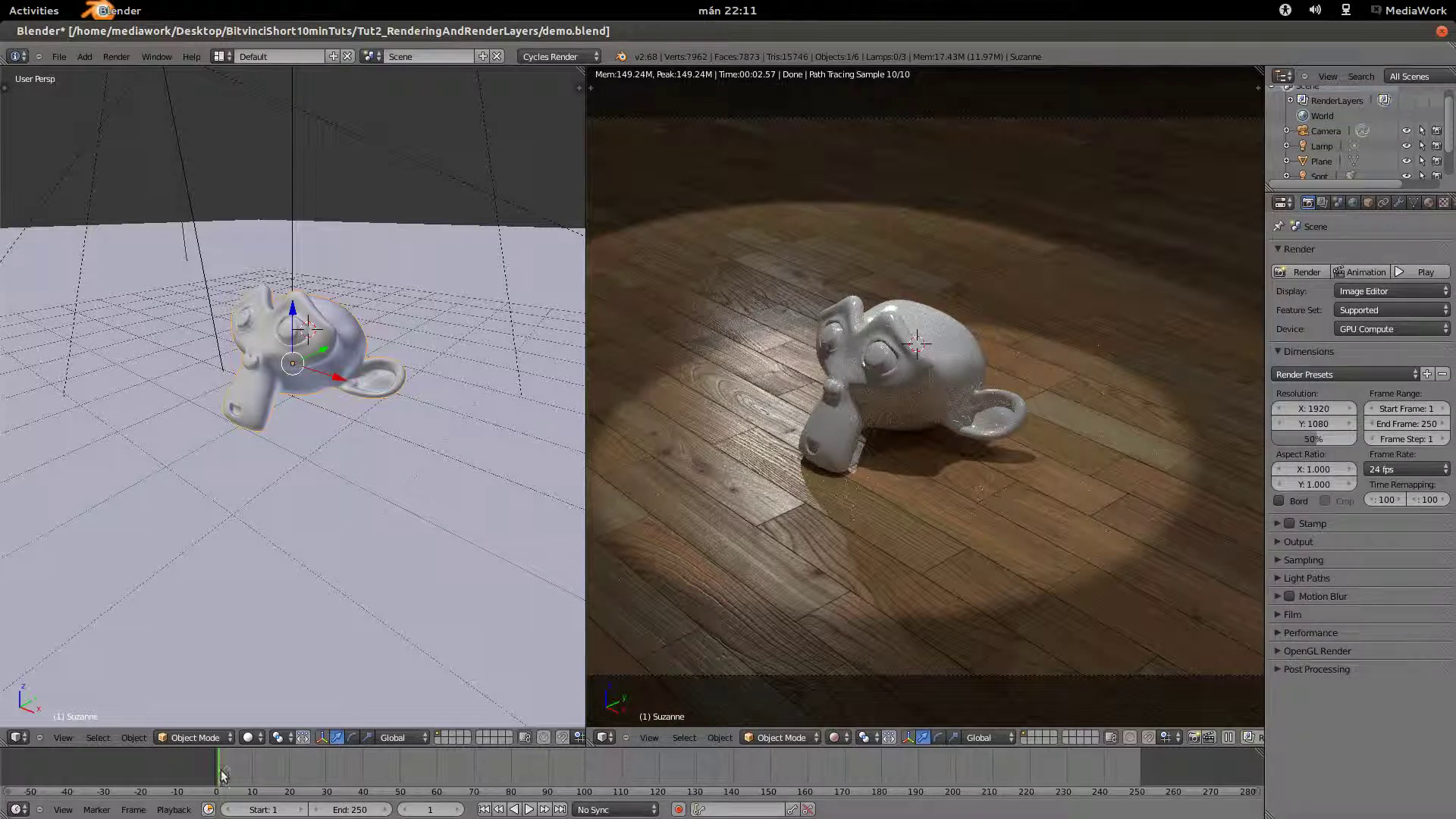
pyautogui.moveTo(228, 770)
pyautogui.mouseDown()
pyautogui.moveTo(436, 781)
pyautogui.moveTo(694, 757)
pyautogui.moveTo(756, 776)
pyautogui.moveTo(222, 775)
pyautogui.mouseUp()
pyautogui.moveTo(220, 771); pyautogui.dragTo(266, 769)
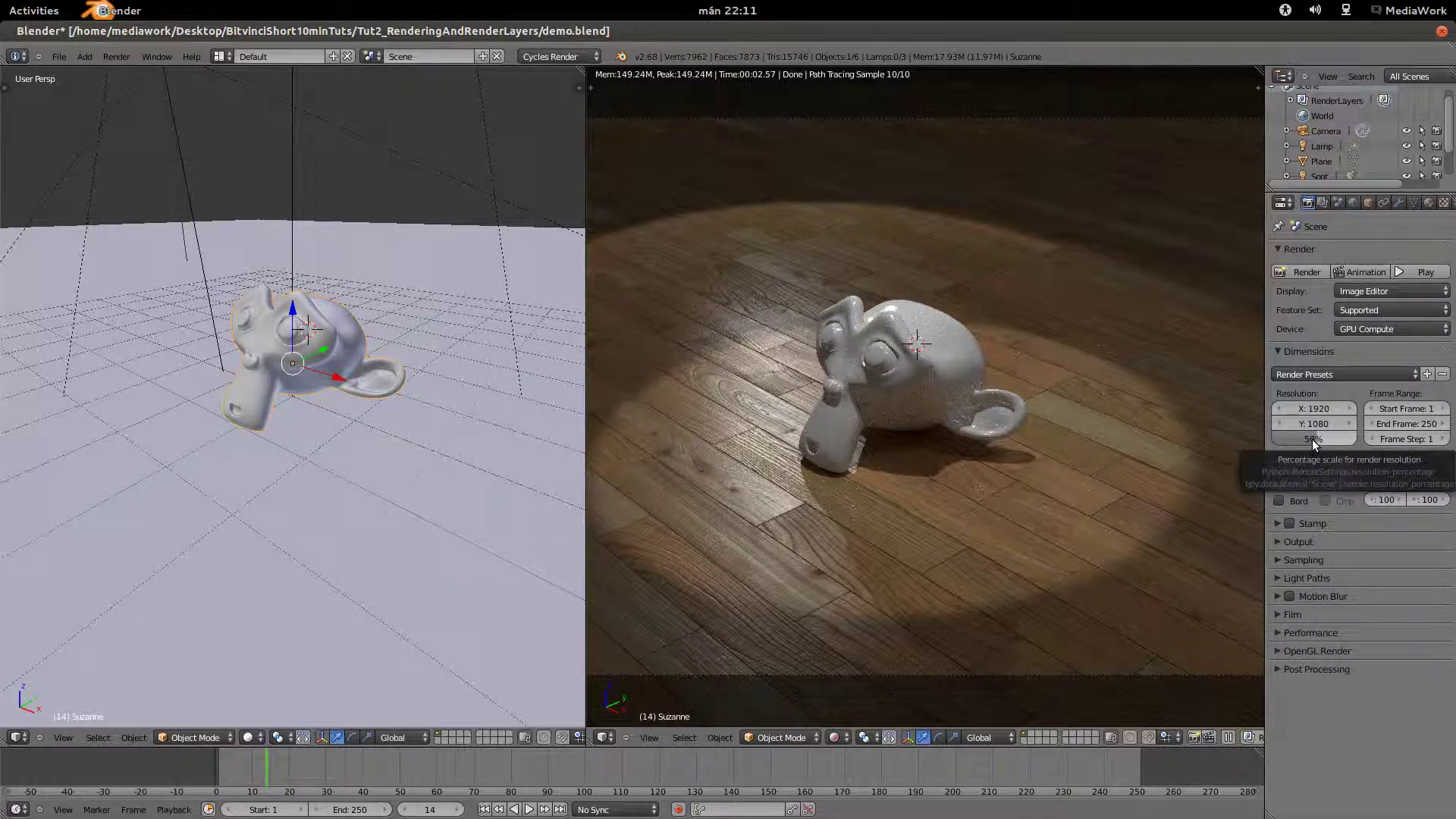
# Set the render resolution scale to 20%, make a test render of frame 14, and return to the camera view.
pyautogui.moveTo(1314, 442); pyautogui.dragTo(1326, 440)
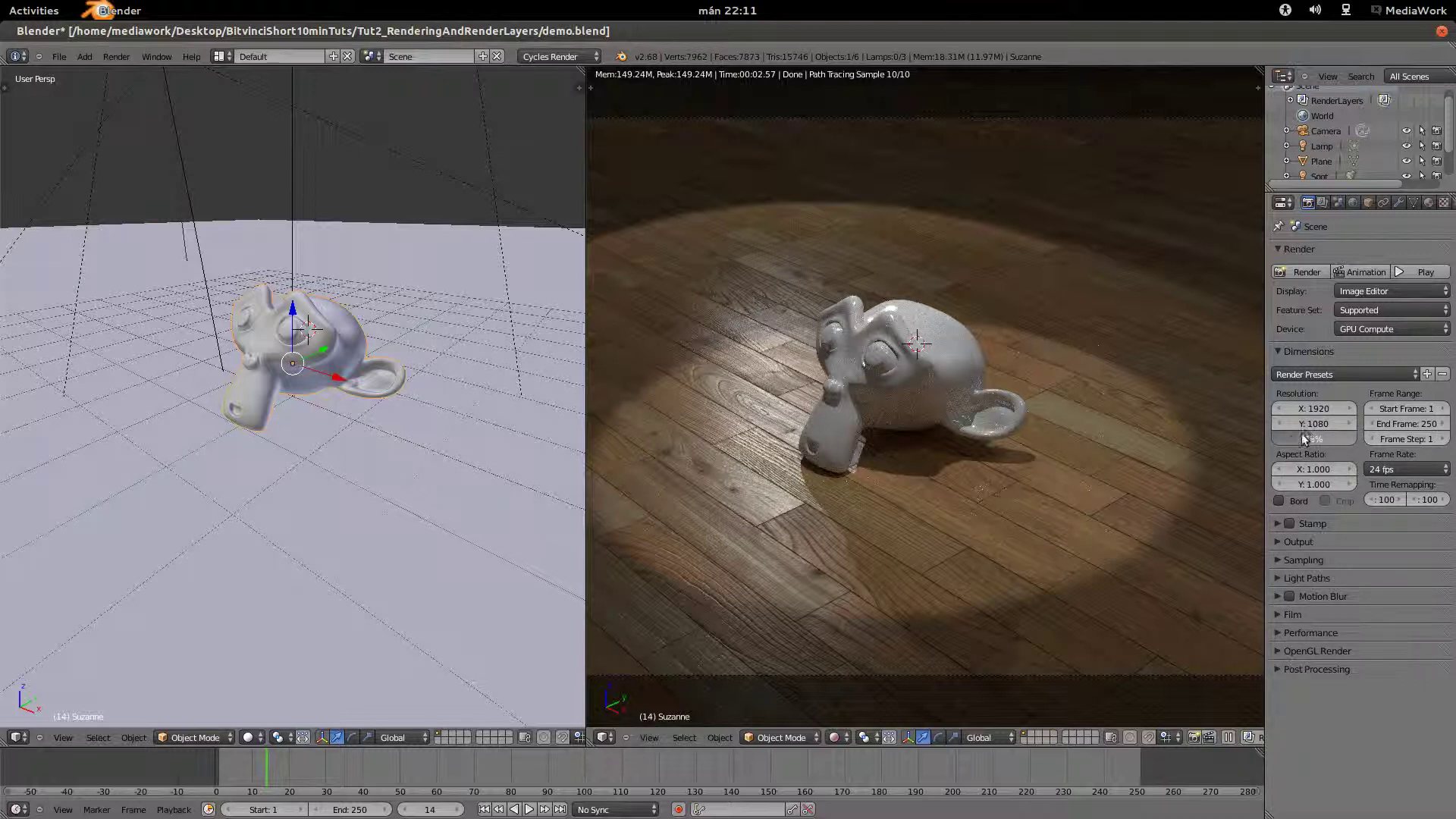
pyautogui.click(1306, 272)
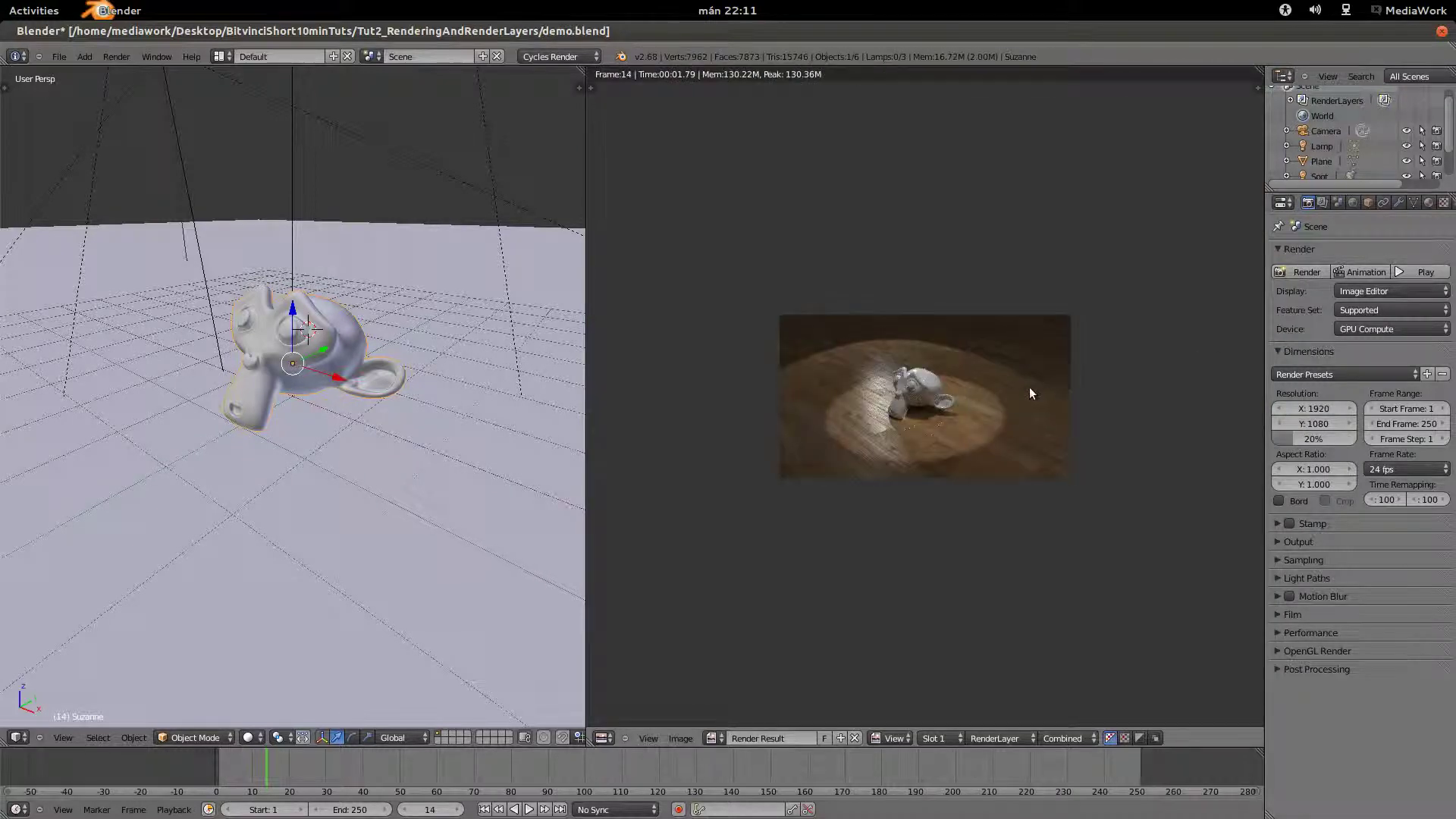
pyautogui.hotkey('shift', 'F5')
# Set the render resolution scale to 50% and collapse the dimensions settings.
pyautogui.moveTo(1290, 434); pyautogui.dragTo(1335, 441)
pyautogui.click(1316, 440)
pyautogui.write('50')
pyautogui.press('Return')
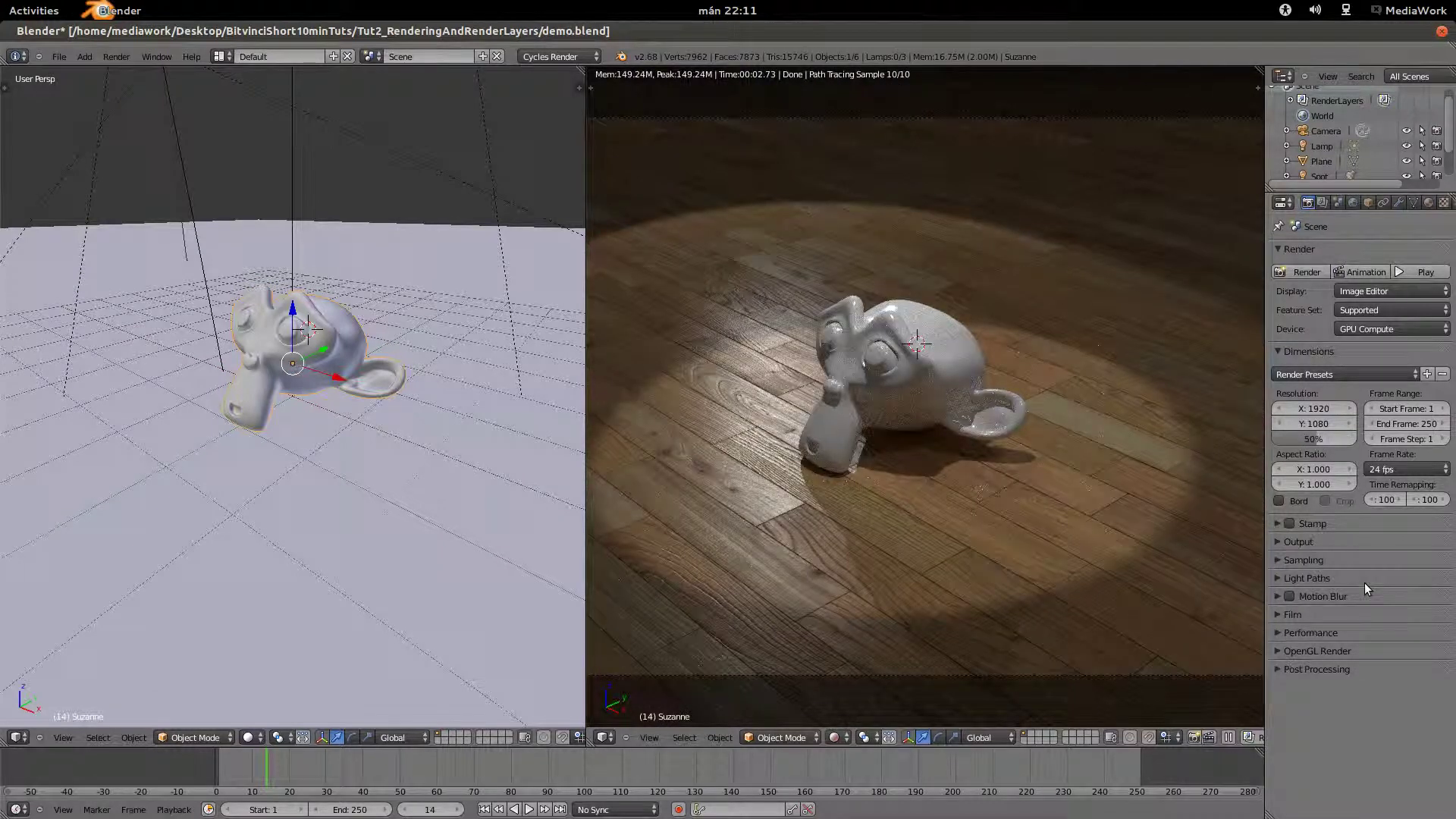
pyautogui.click(1278, 351)
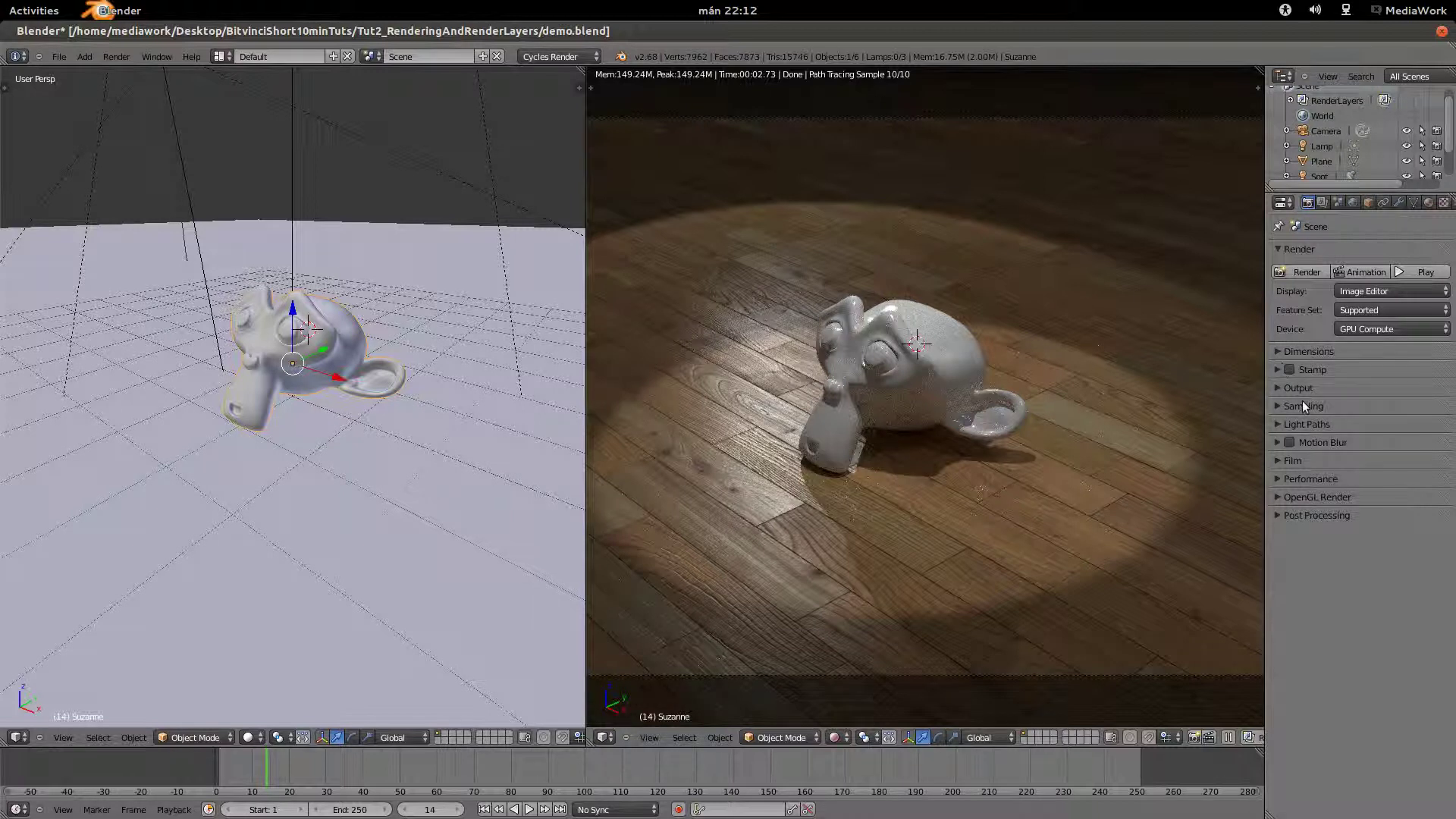
# Set the Cycles sampling to 100 render samples and 50 preview samples, and check the rendered preview's quality.
pyautogui.click(1277, 407)
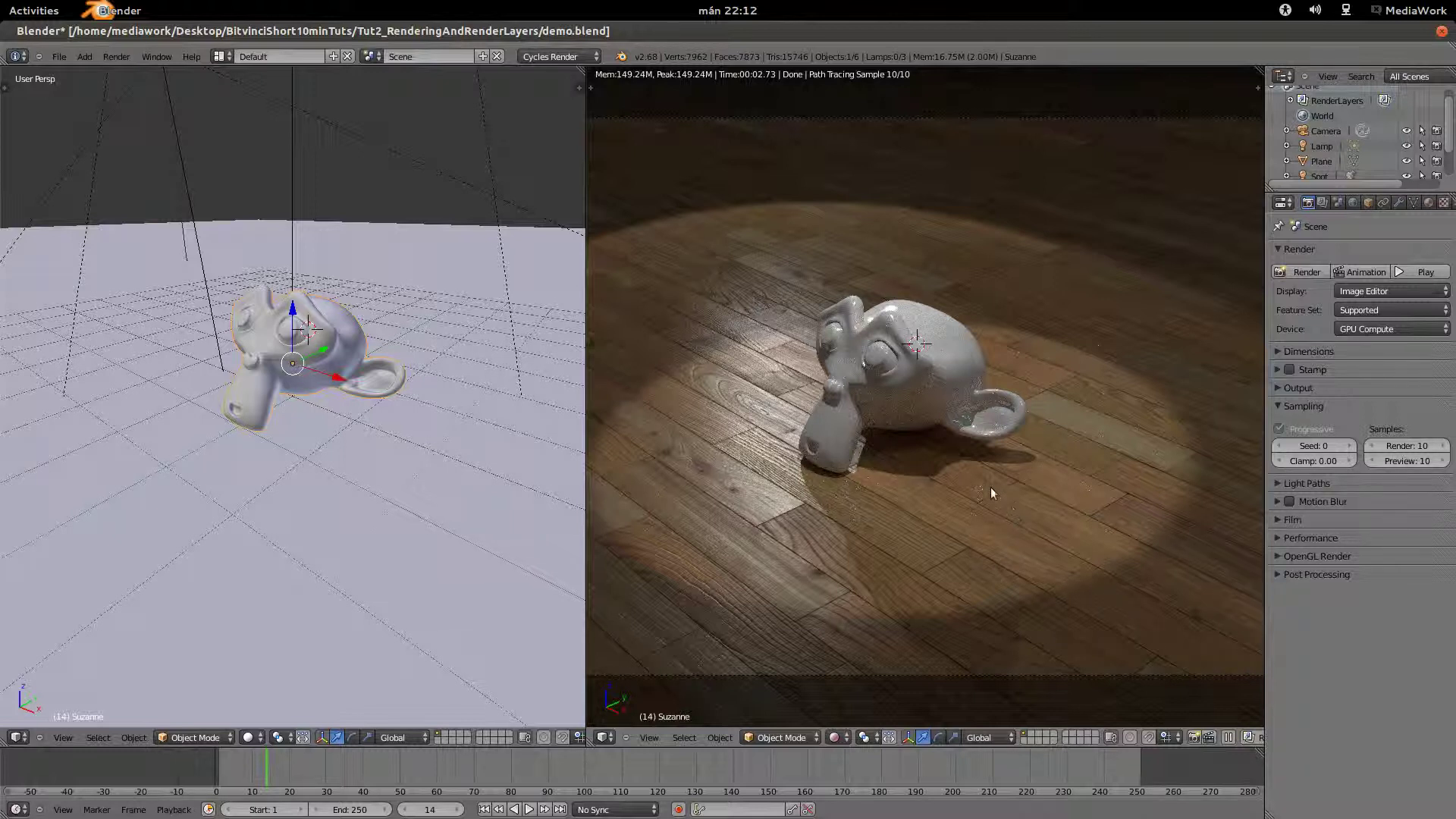
pyautogui.click(1423, 446)
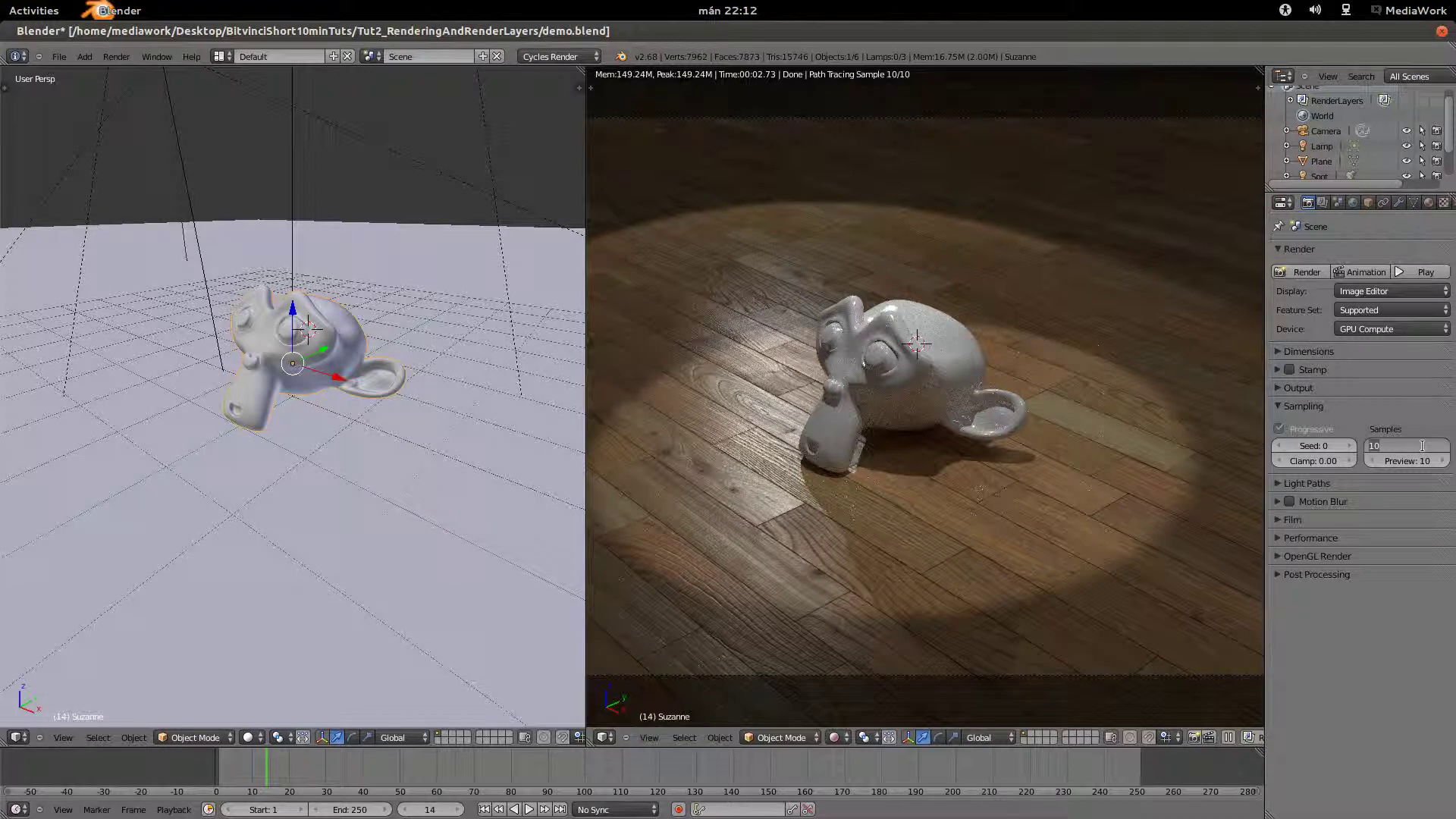
pyautogui.write('0')
pyautogui.press('Return')
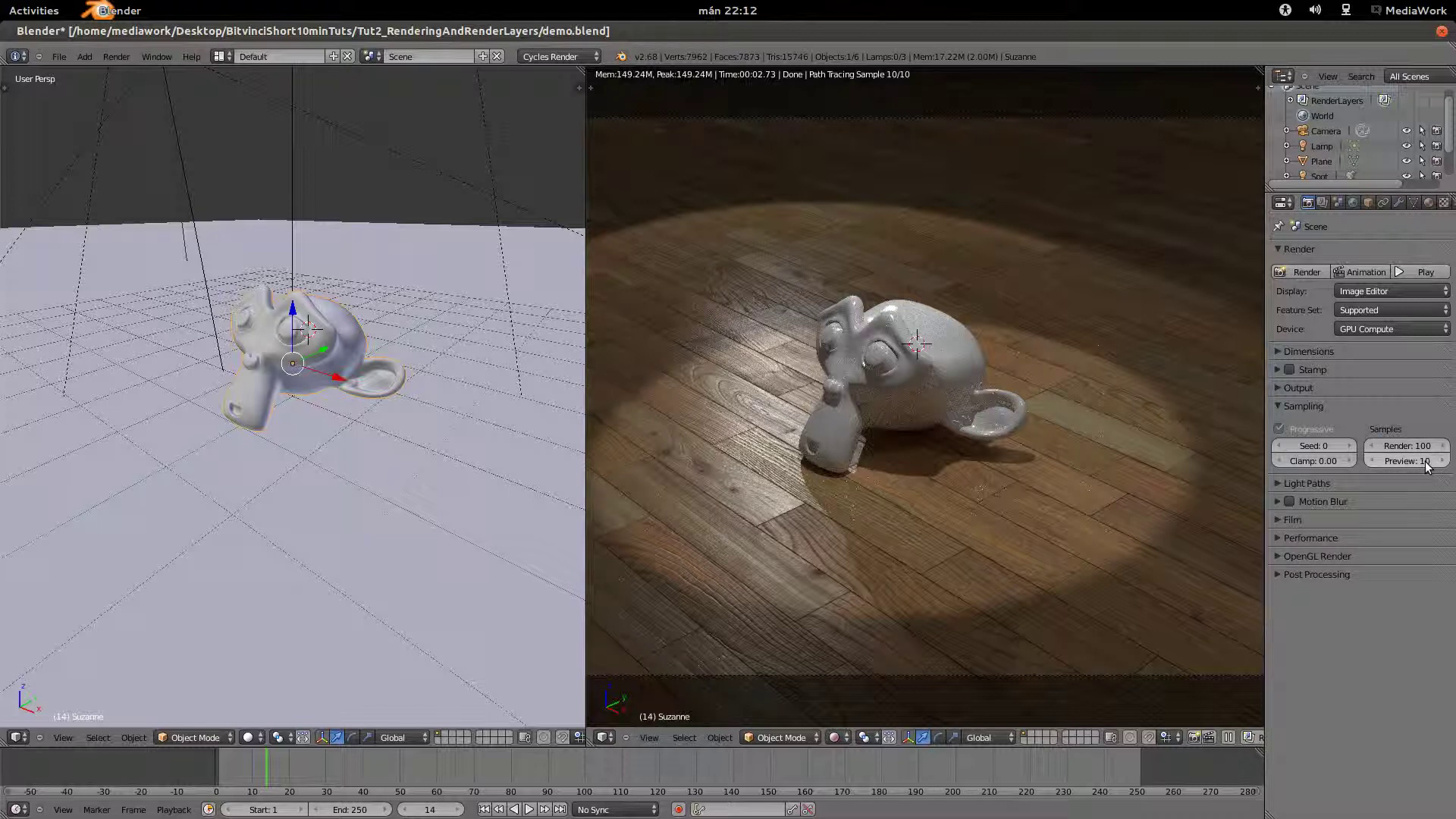
pyautogui.click(1407, 462)
pyautogui.write('50')
pyautogui.press('Return')
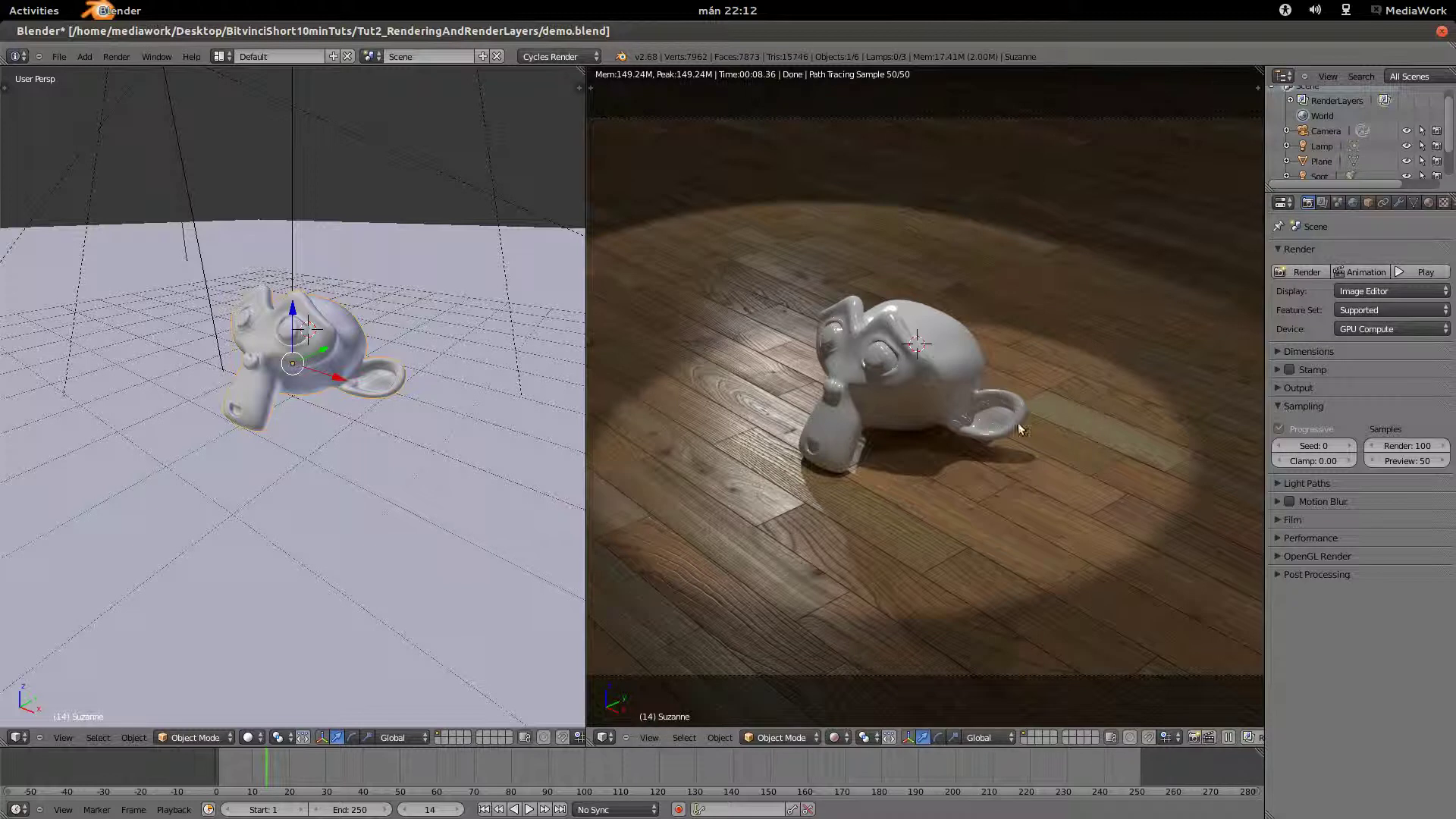
pyautogui.scroll(-4, 985, 415)
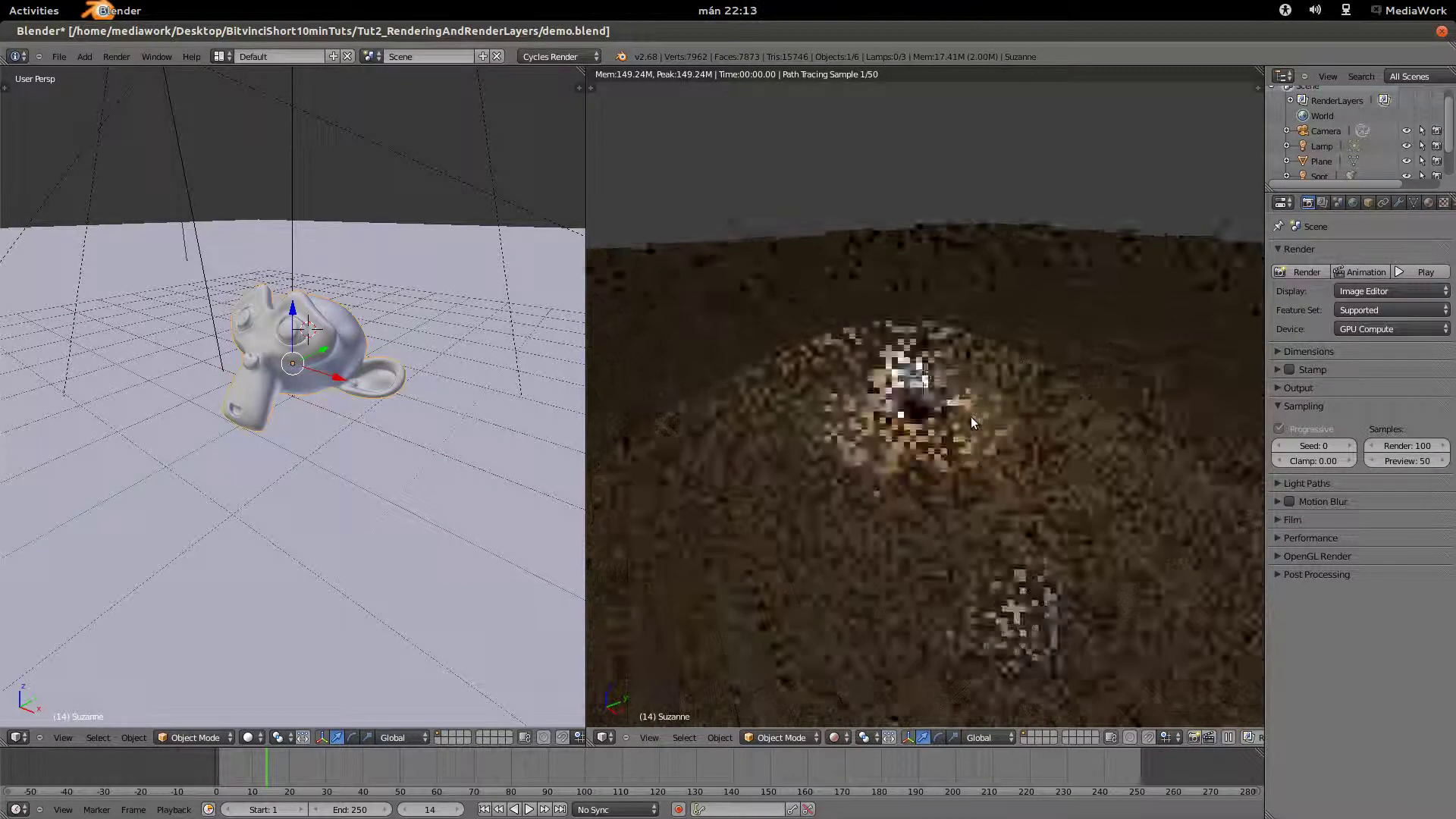
pyautogui.scroll(4, 970, 417)
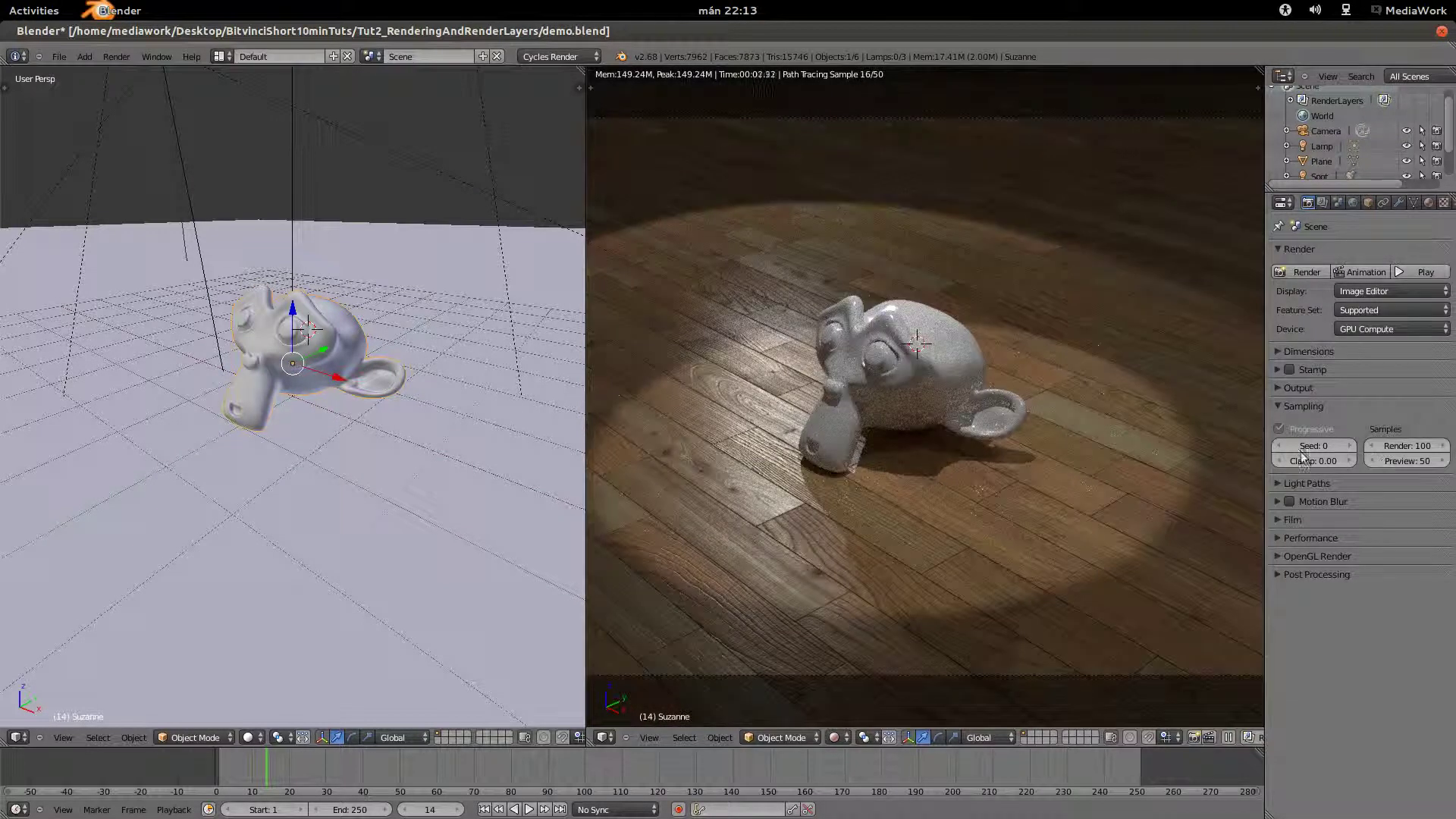
# Review the Light Paths transparency and bounce settings, and collapse the sampling and light path sections.
pyautogui.click(1277, 484)
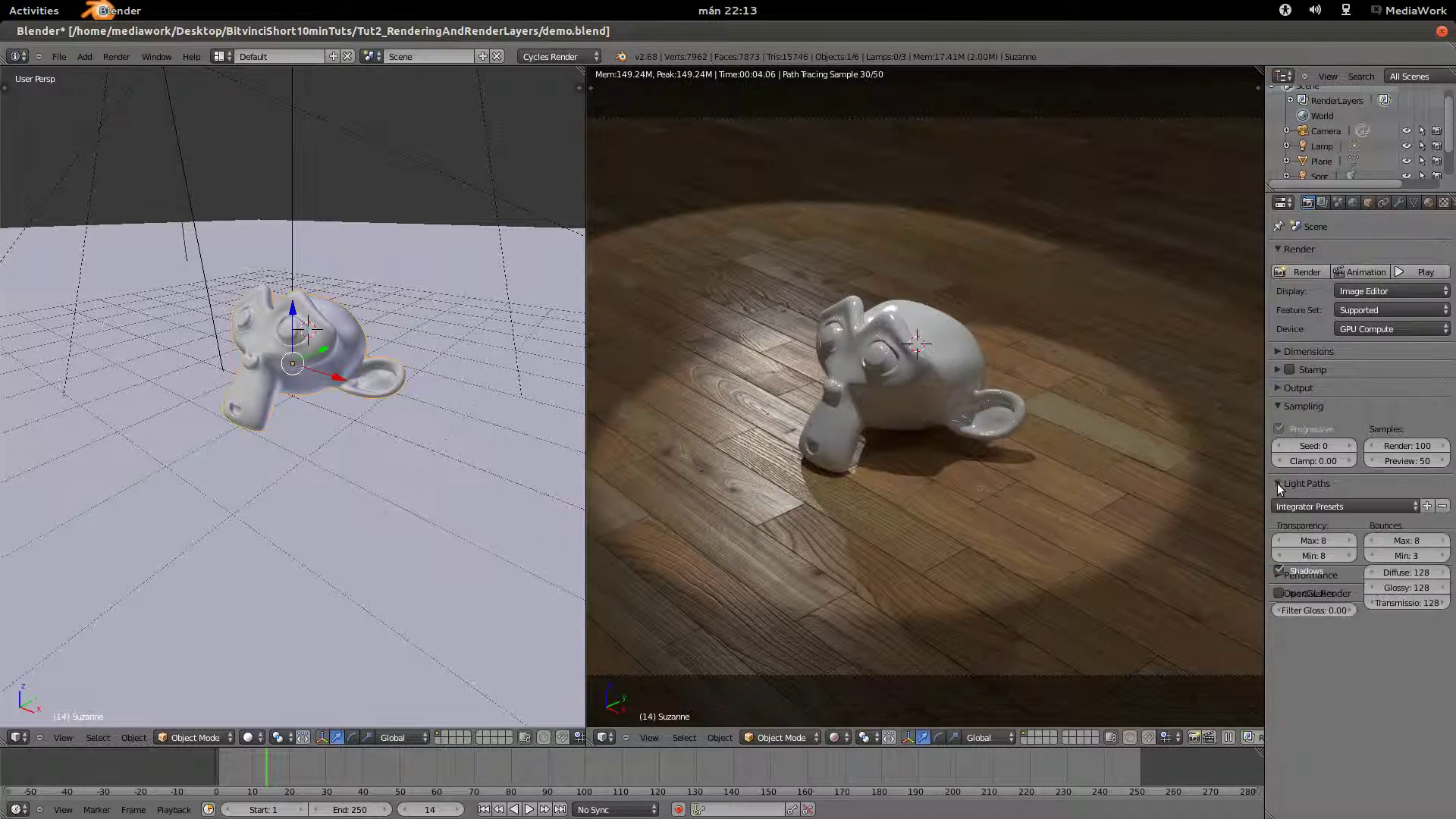
pyautogui.click(1278, 408)
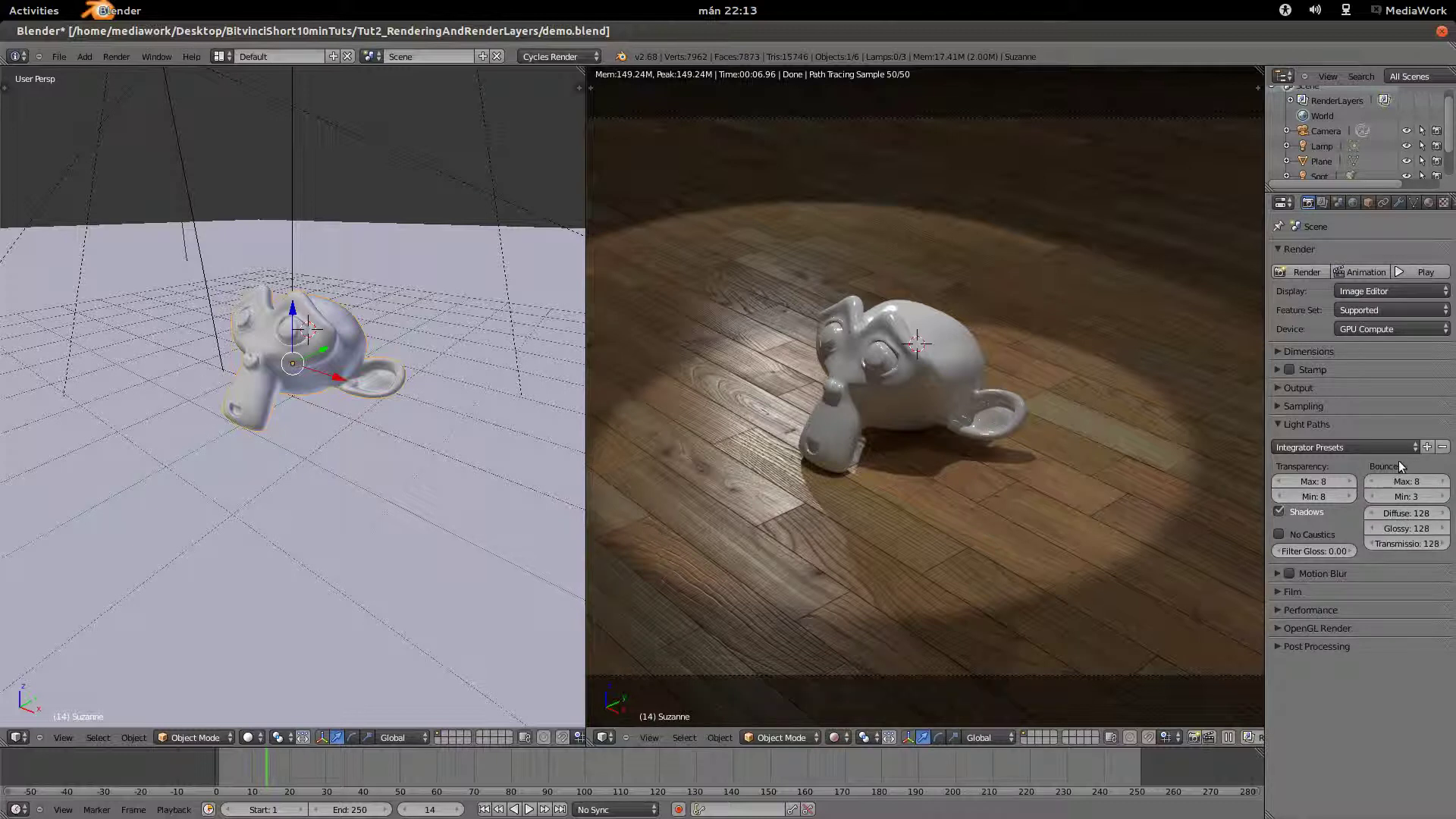
pyautogui.click(1277, 424)
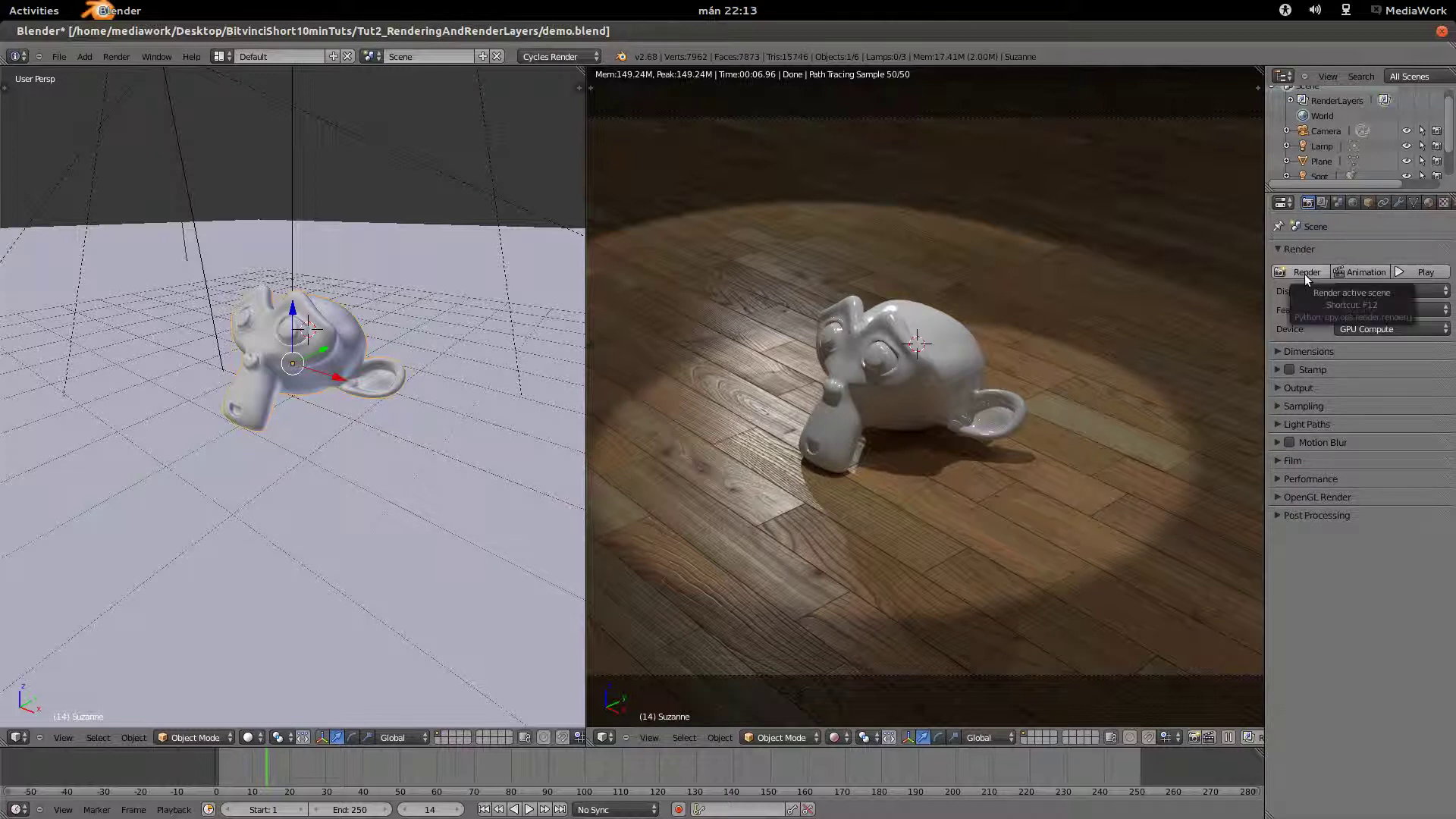
# Move the Suzanne monkey to the third layer and make that layer visible together with the first one.
pyautogui.click(1323, 203)
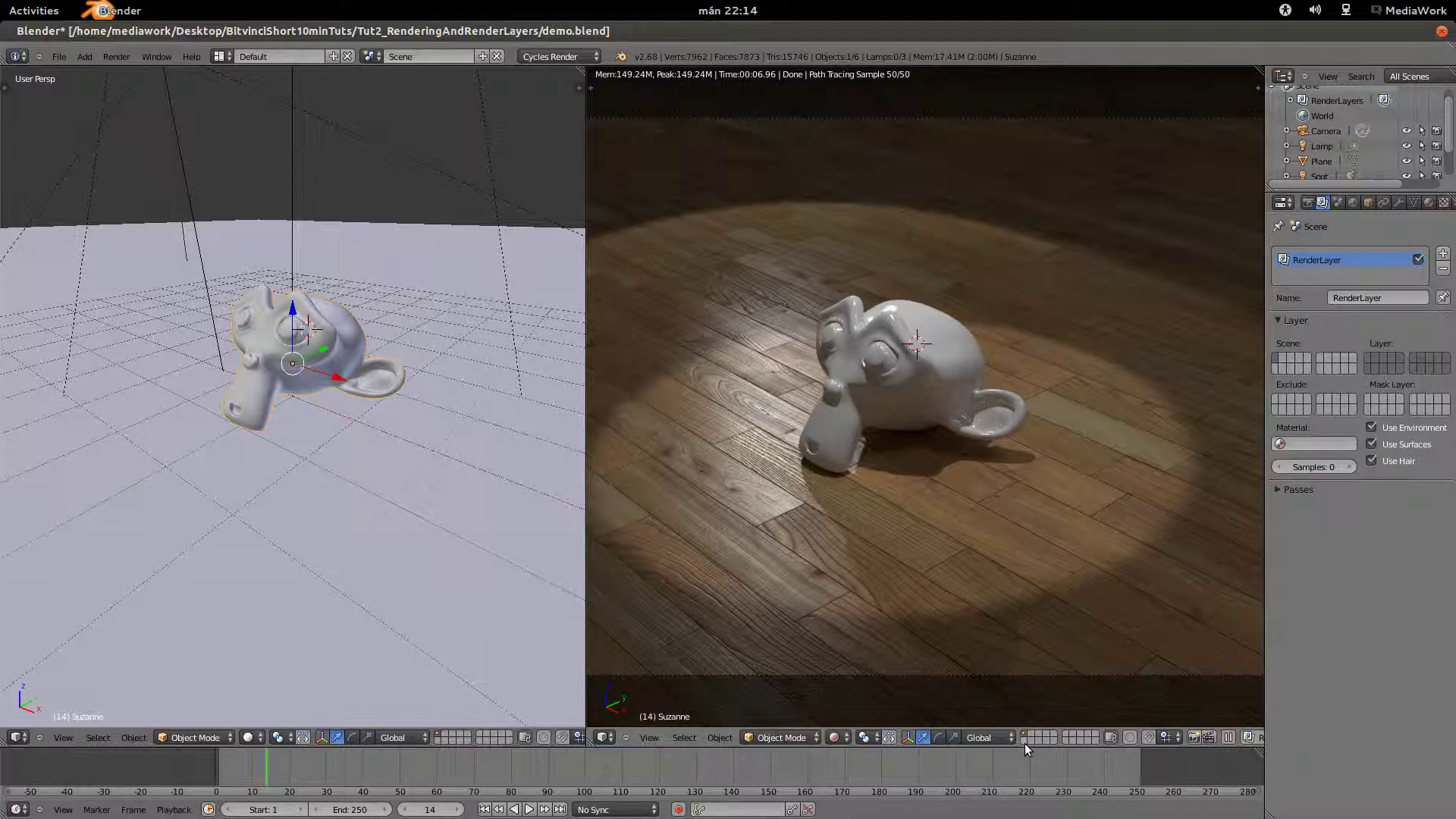
pyautogui.rightClick(924, 363)
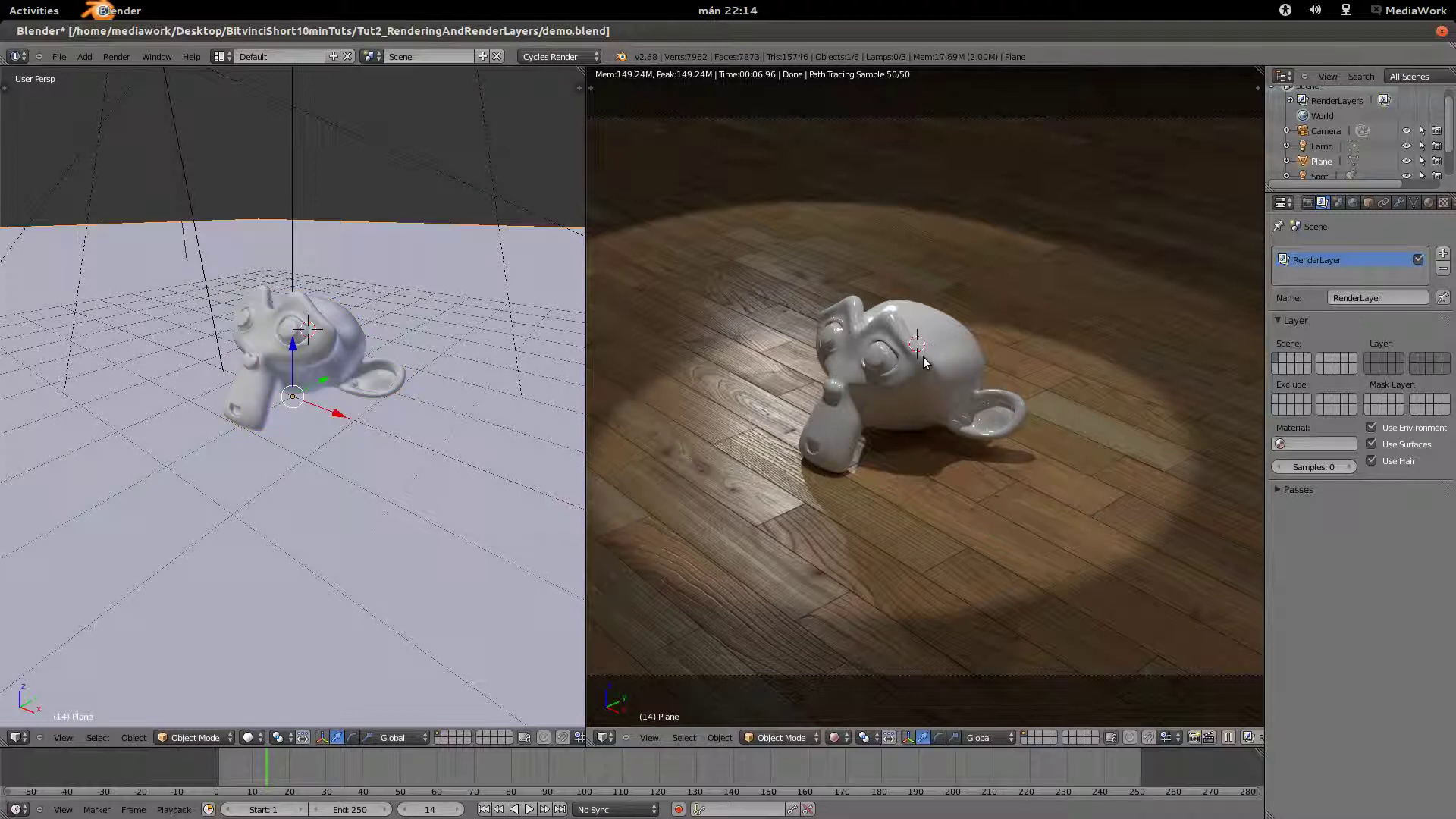
pyautogui.rightClick(339, 324)
pyautogui.rightClick(339, 324)
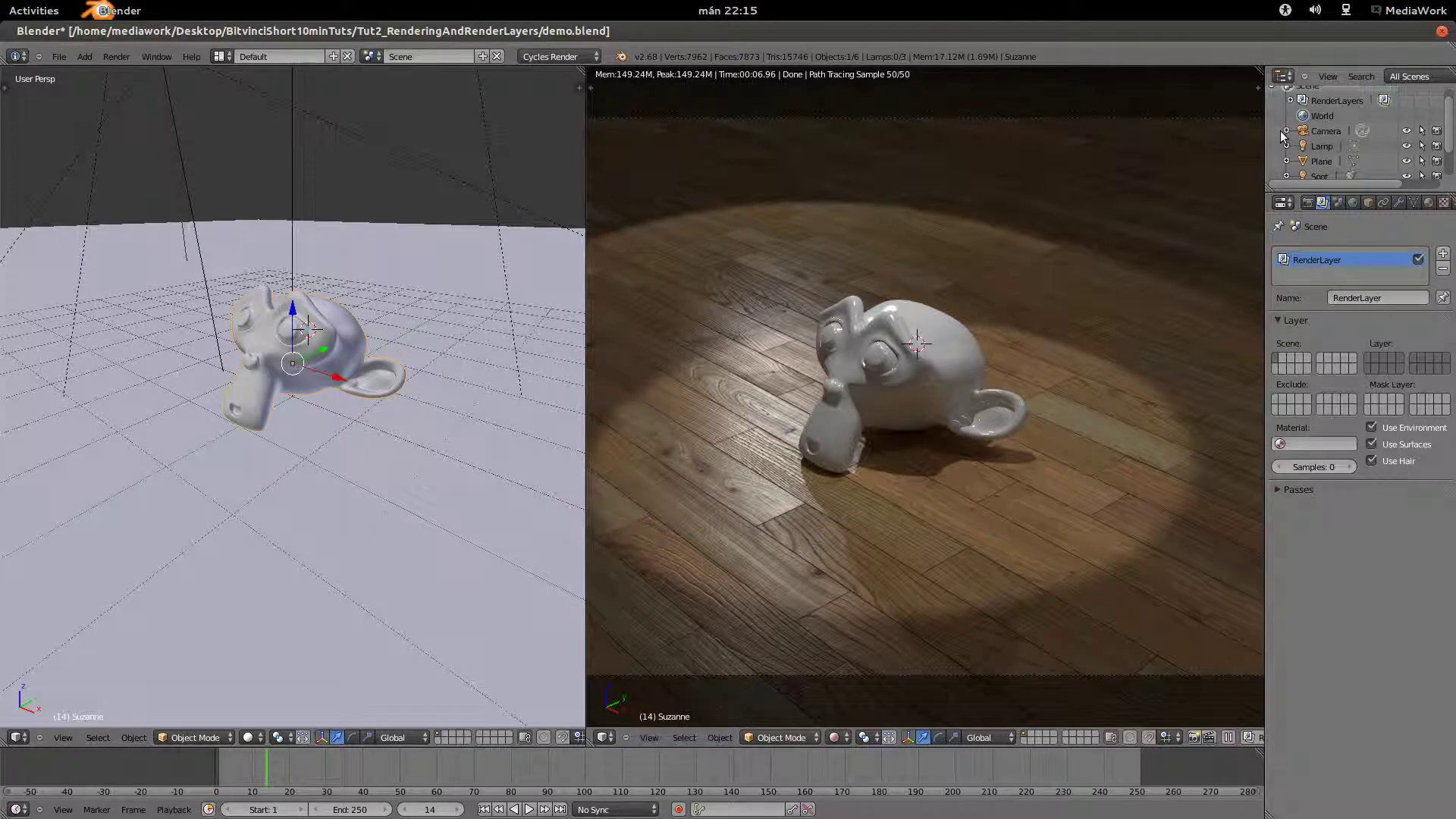
pyautogui.click(1366, 202)
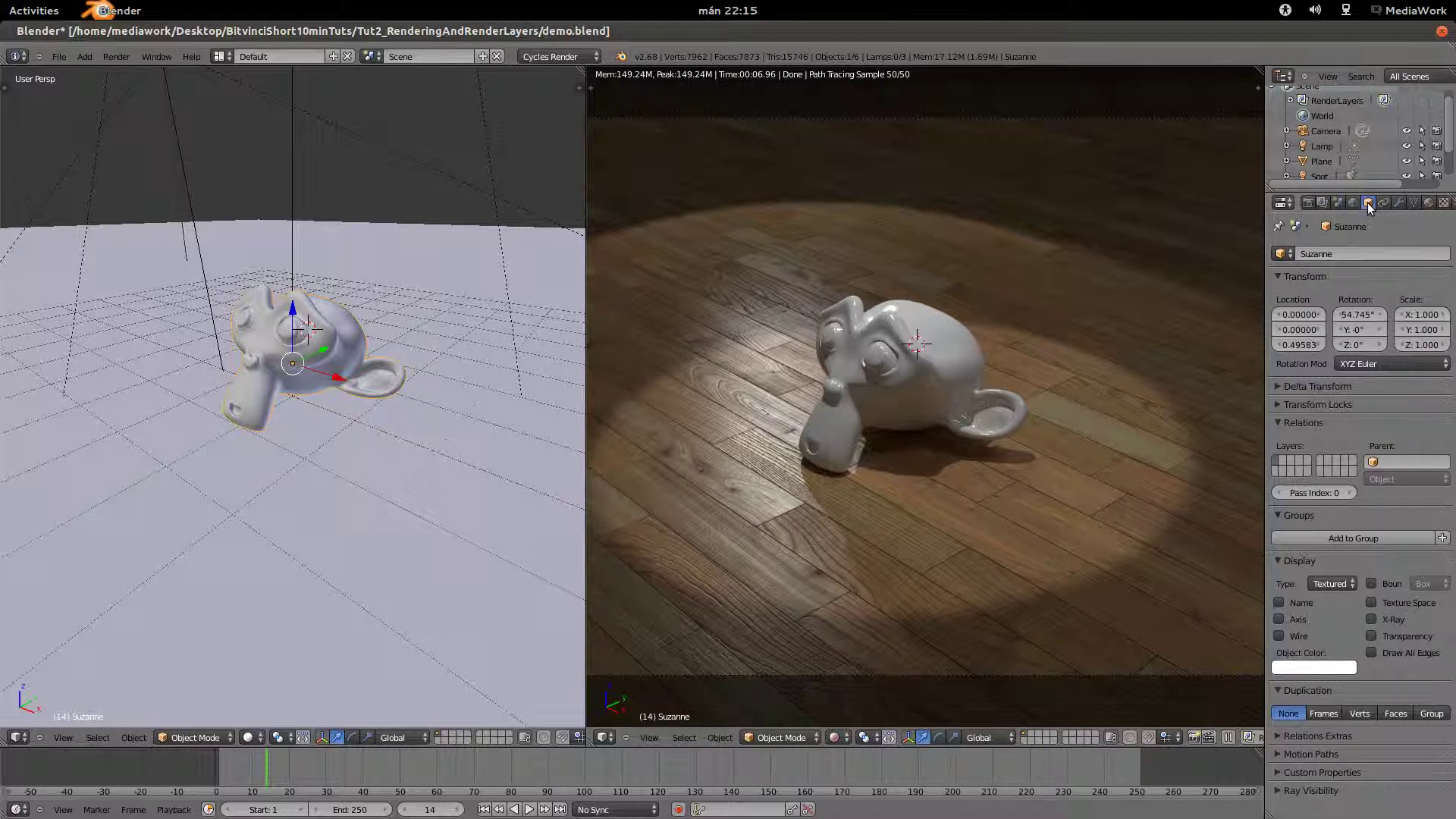
pyautogui.click(1293, 461)
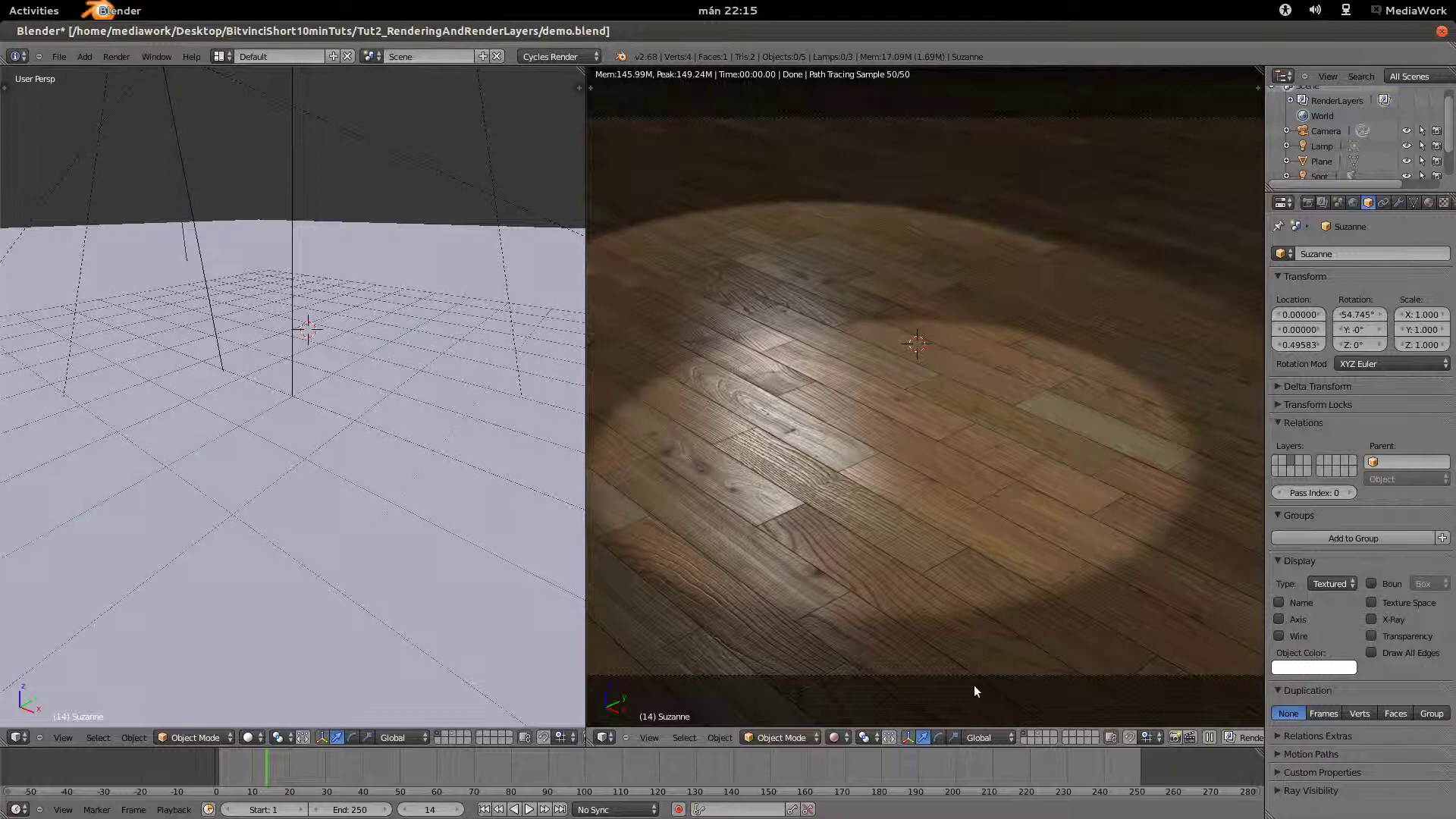
pyautogui.keyDown('shift'); pyautogui.click(1039, 733); pyautogui.keyUp('shift')
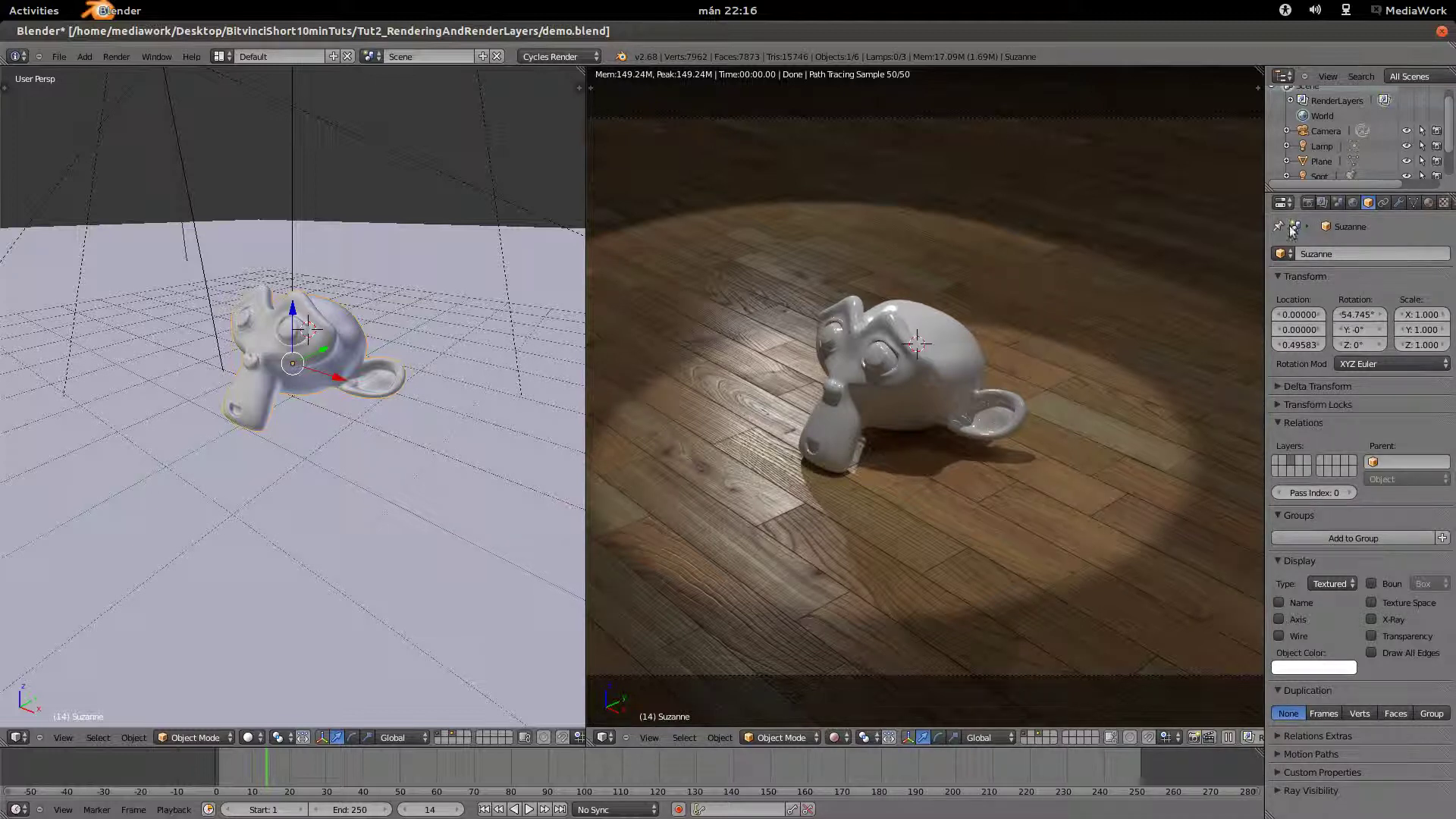
# Check which scene layers the render layer includes, start a test render of frame 14, and stop it partway.
pyautogui.click(1323, 203)
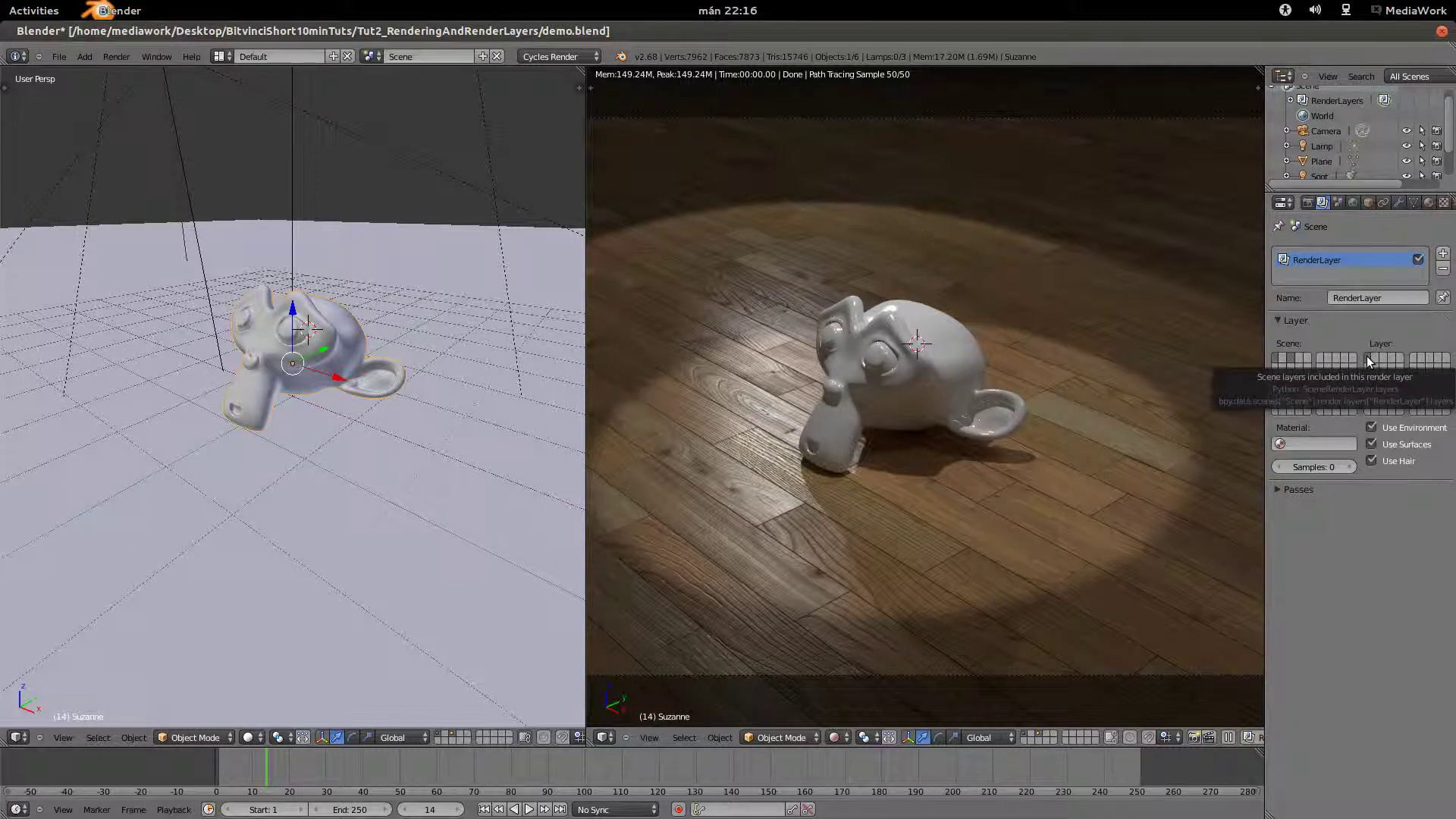
pyautogui.click(1308, 204)
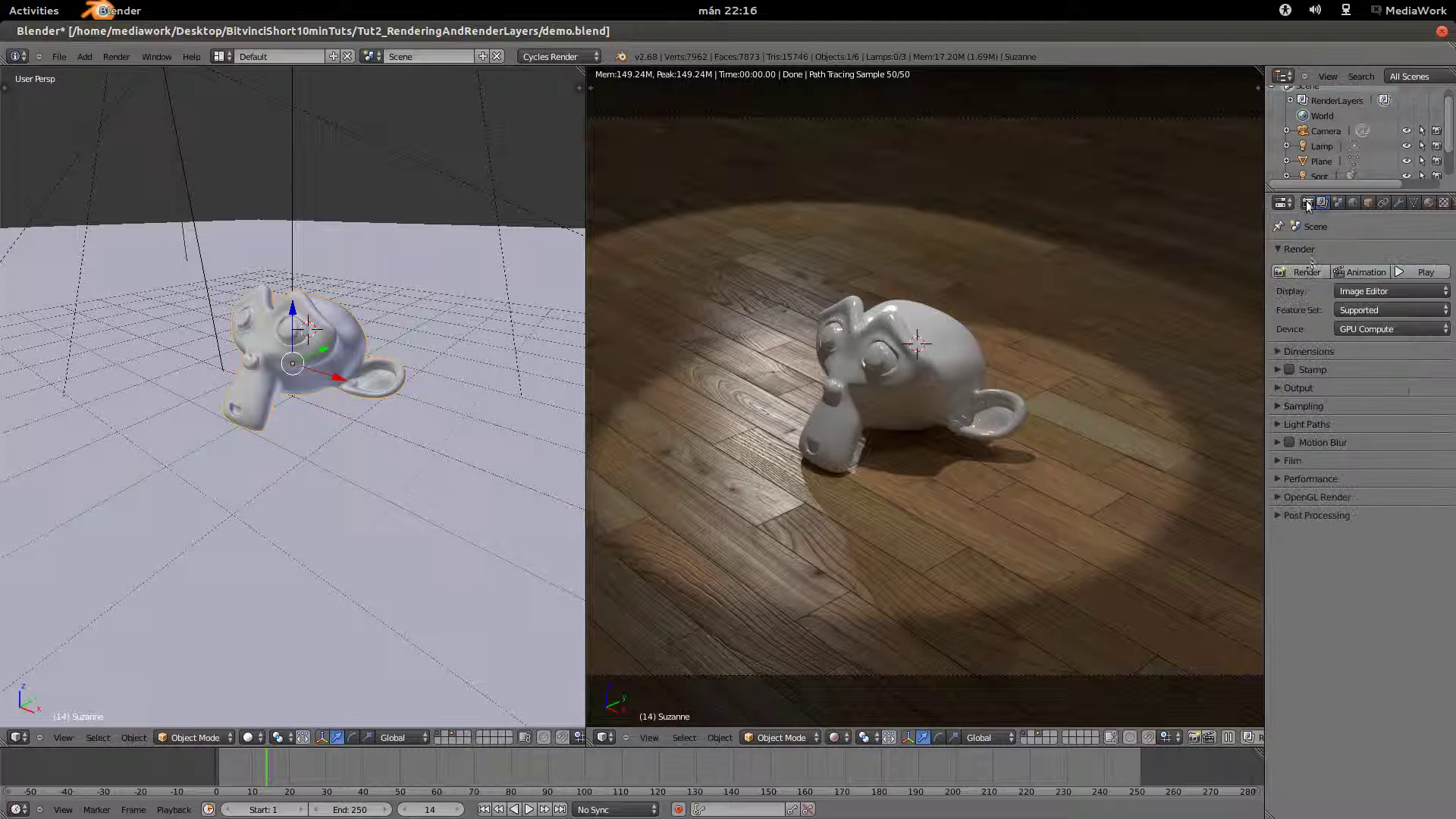
pyautogui.click(1301, 272)
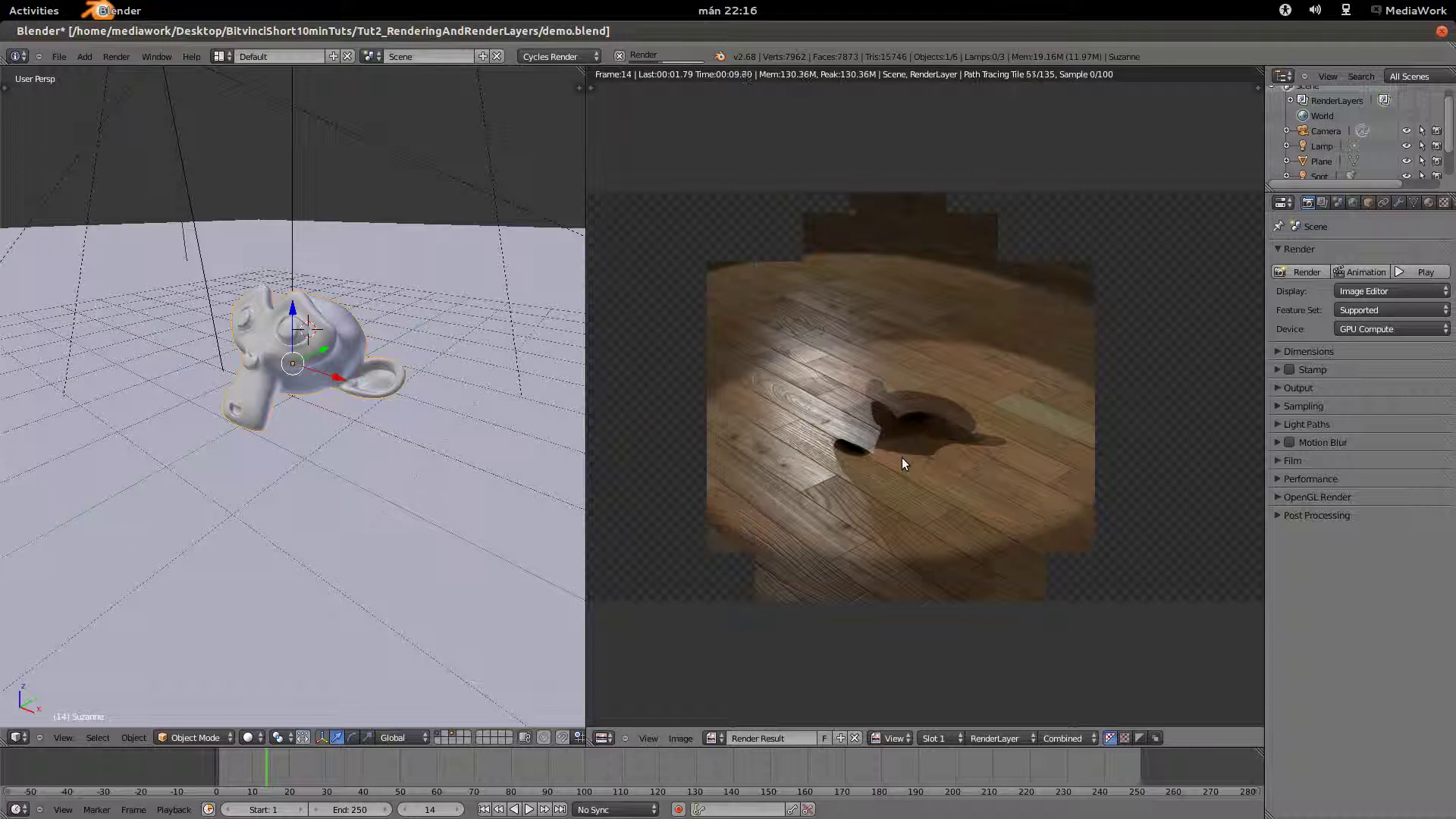
pyautogui.press('Escape')
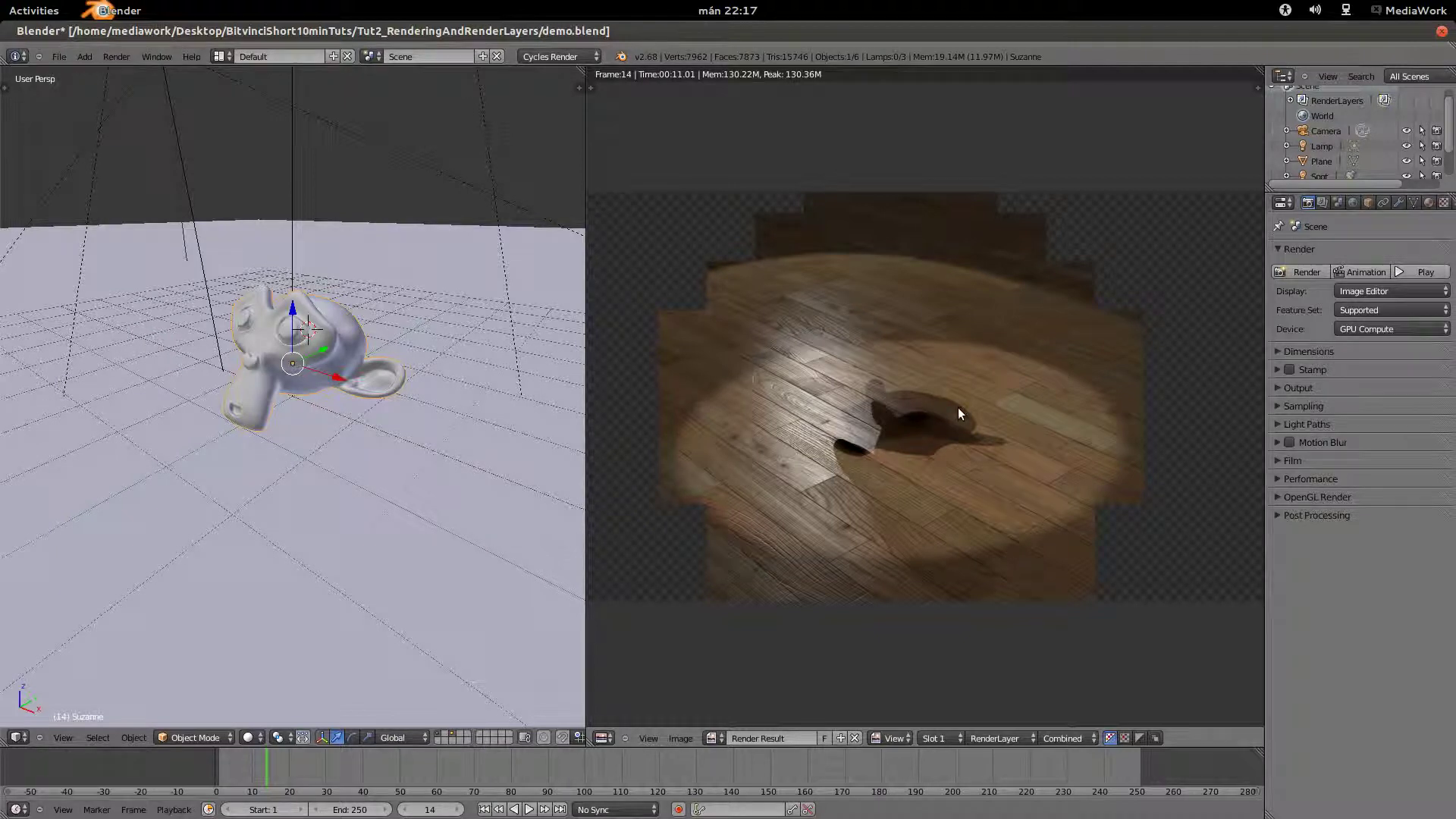
# Make the third layer the only visible scene layer in the render layer settings.
pyautogui.click(1323, 203)
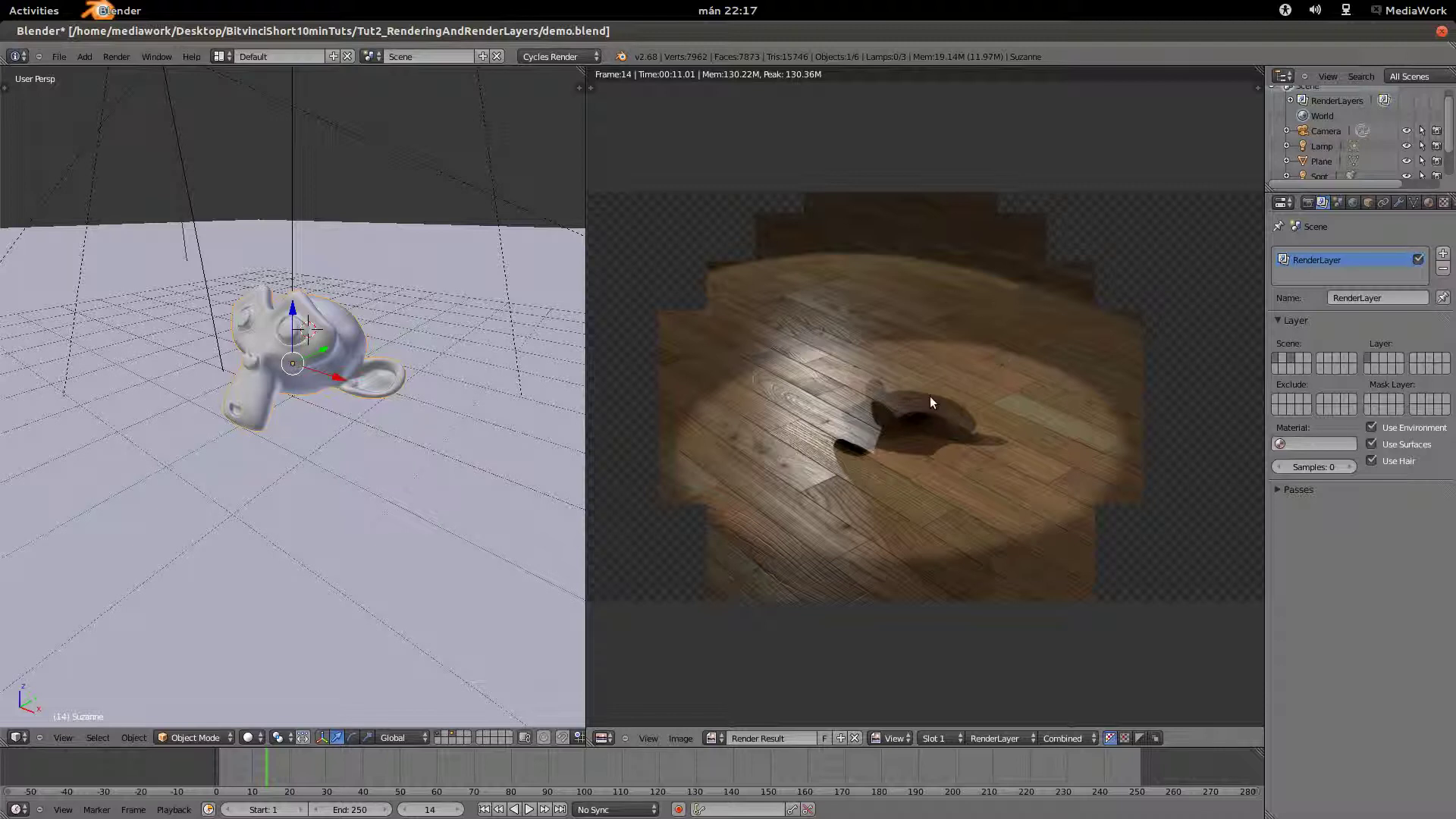
pyautogui.click(1289, 360)
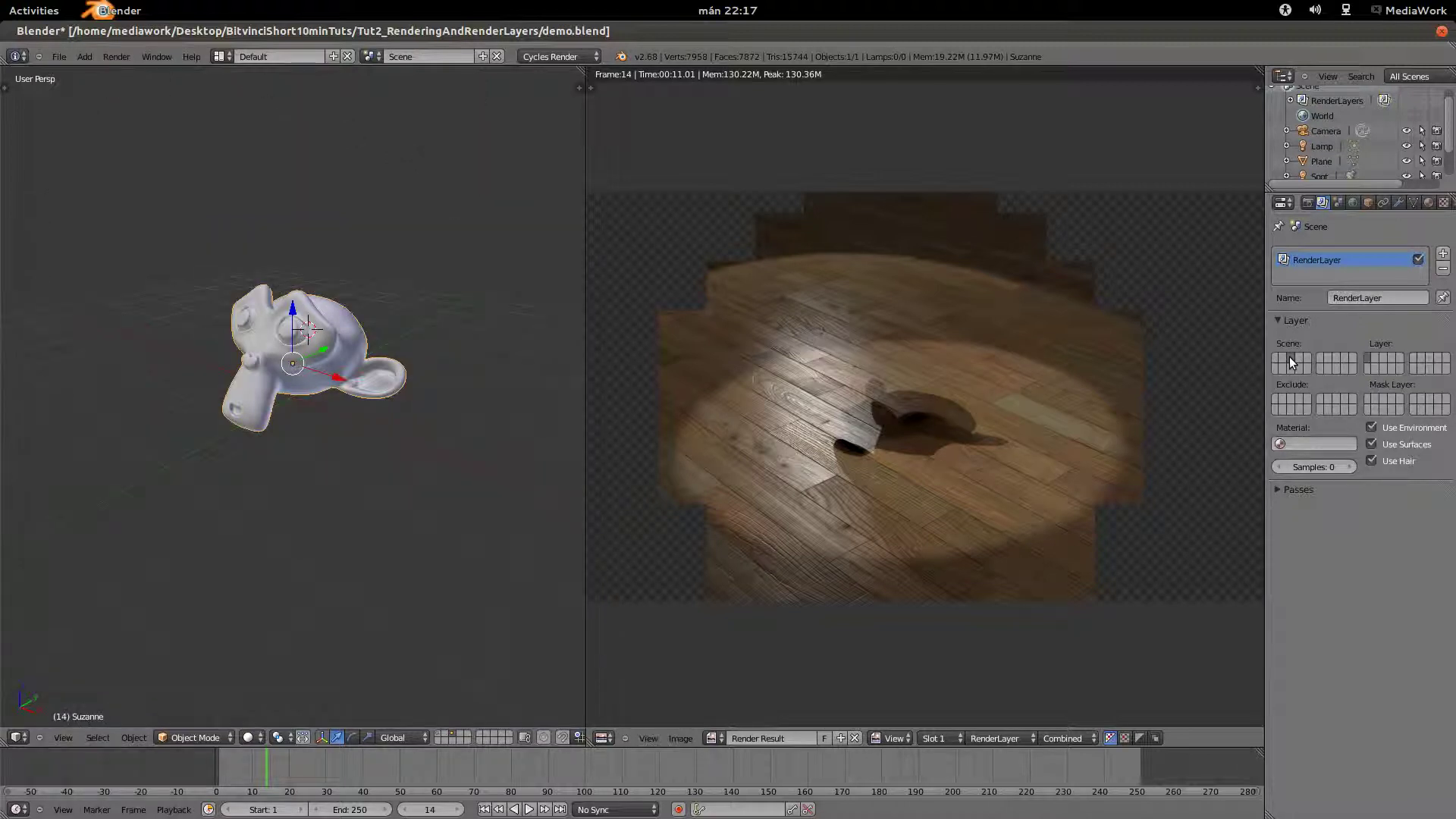
# Make the first layer the only visible scene layer, start a test render of frame 14, and stop it partway.
pyautogui.click(1304, 363)
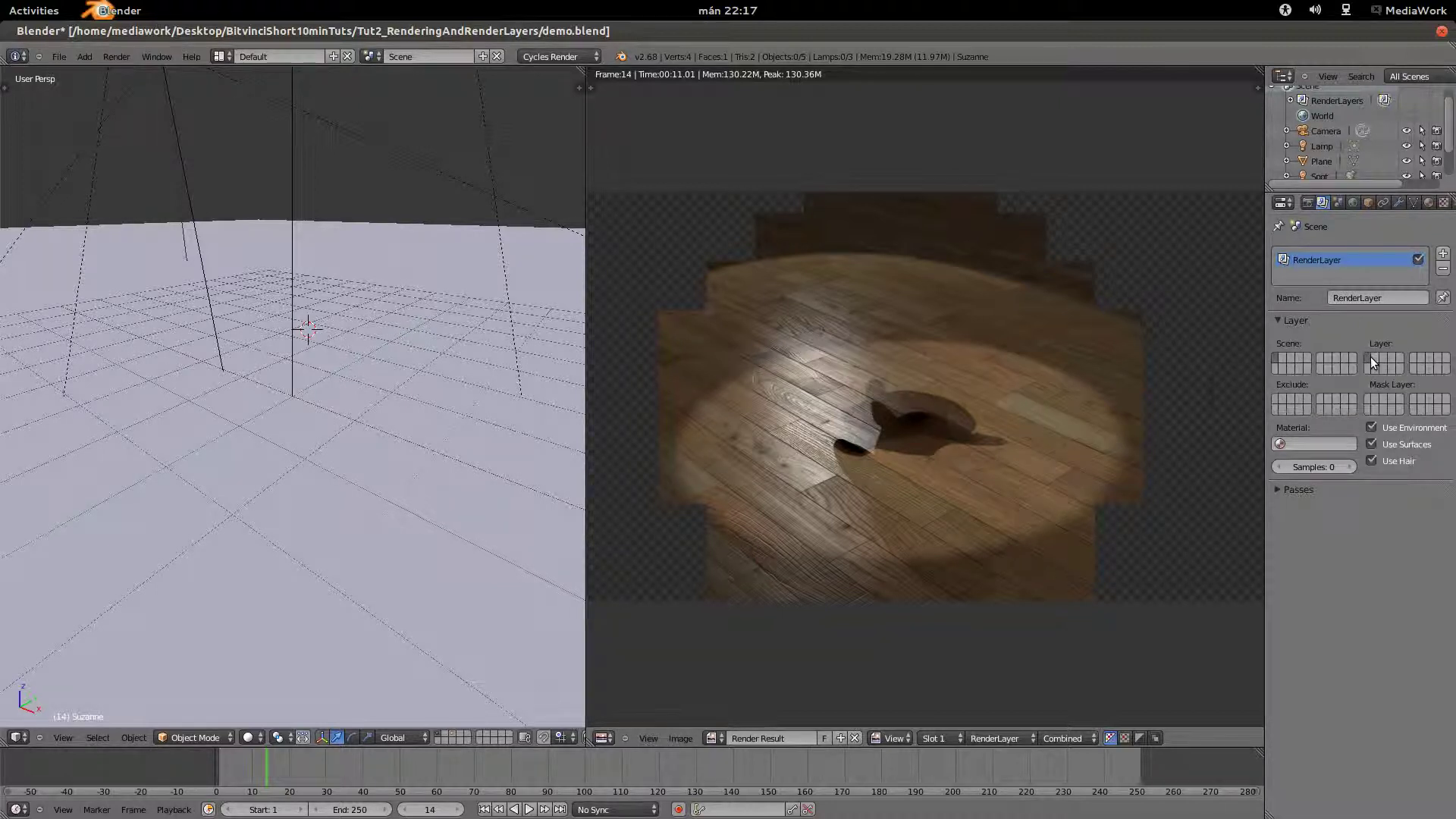
pyautogui.click(1307, 202)
pyautogui.click(1306, 275)
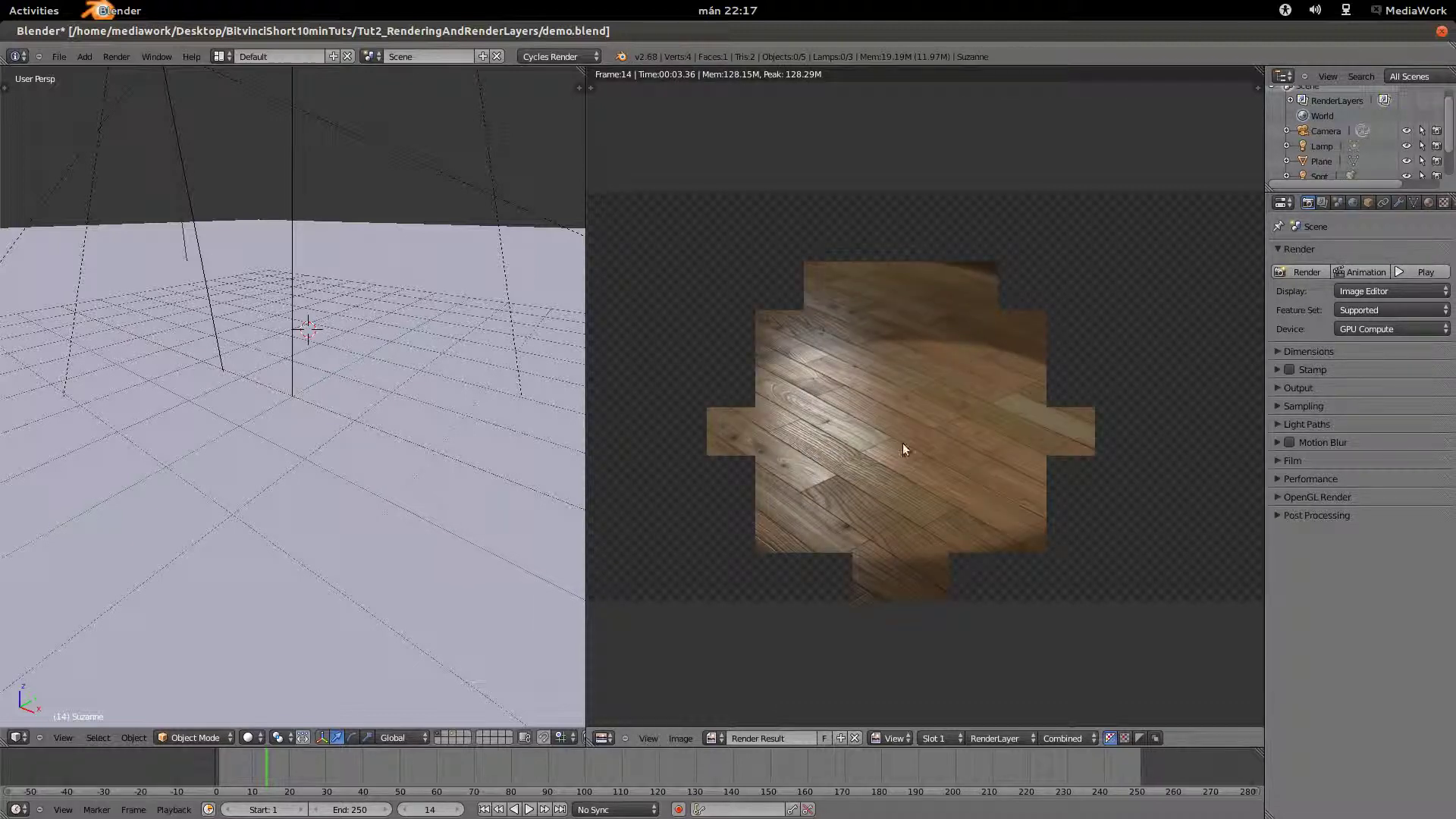
pyautogui.press('Escape')
# Make the third scene layer visible together with the first, and rename the render layer as Parquet.
pyautogui.click(1323, 203)
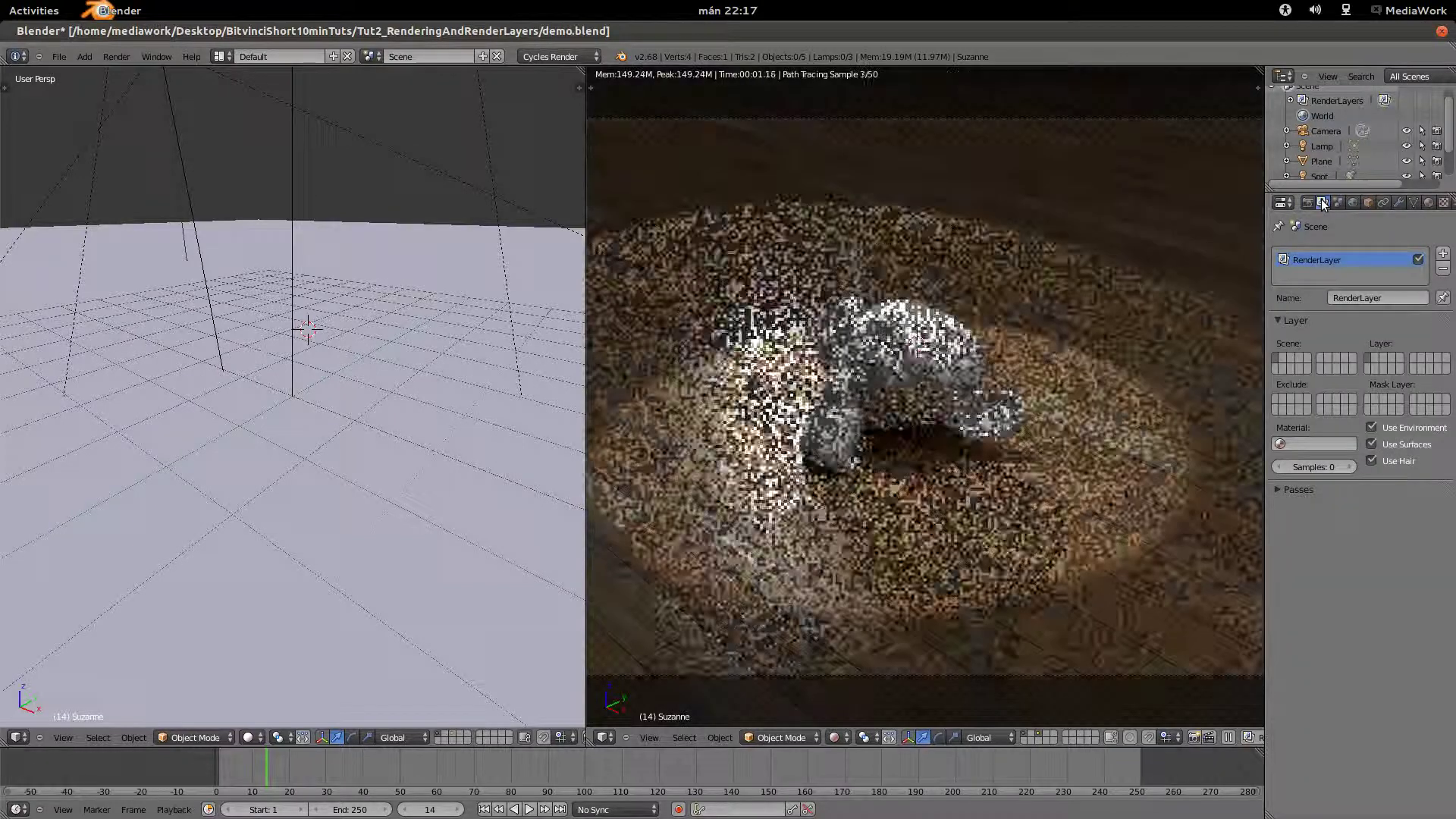
pyautogui.keyDown('shift'); pyautogui.click(1291, 363); pyautogui.keyUp('shift')
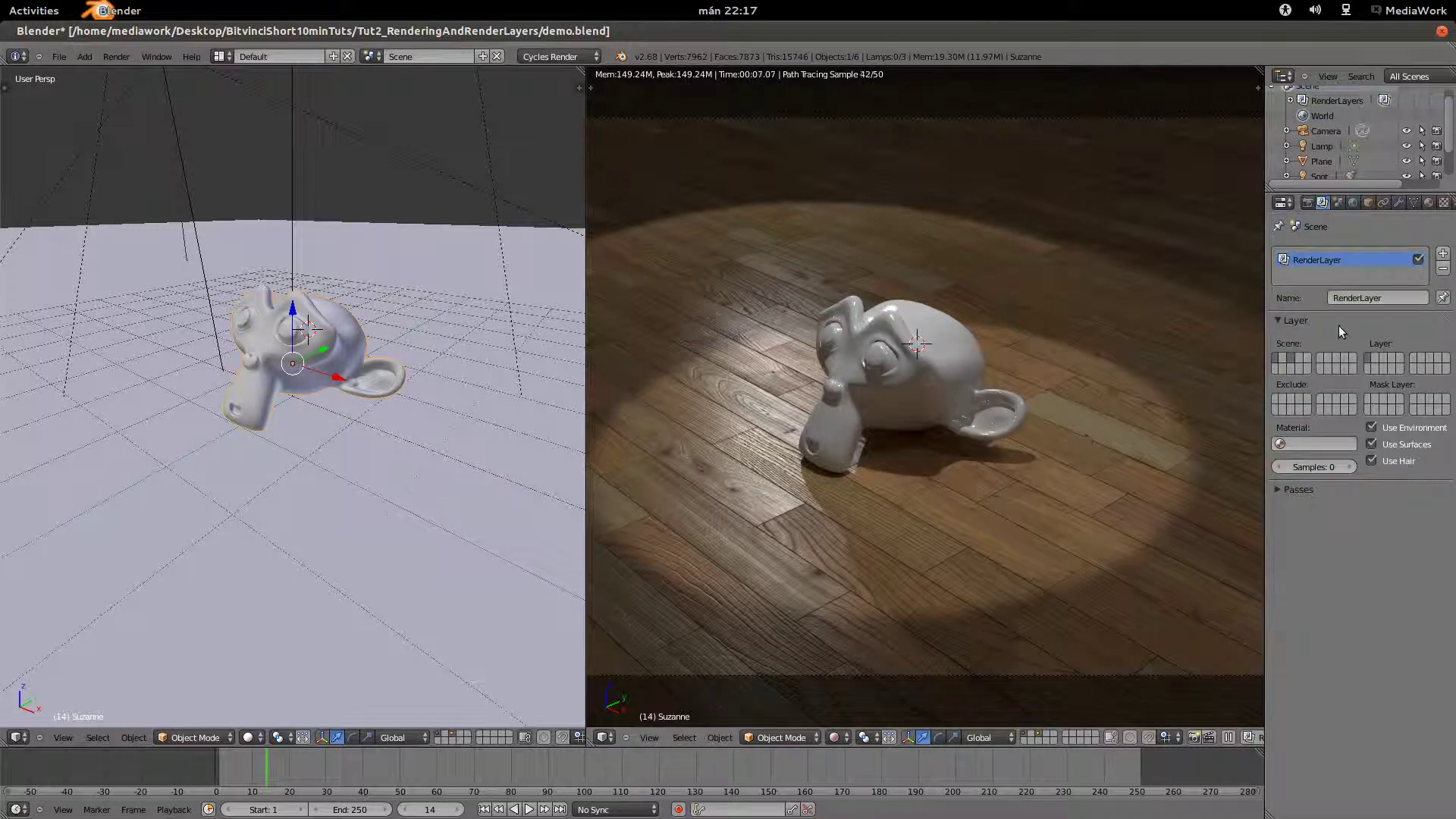
pyautogui.click(1384, 296)
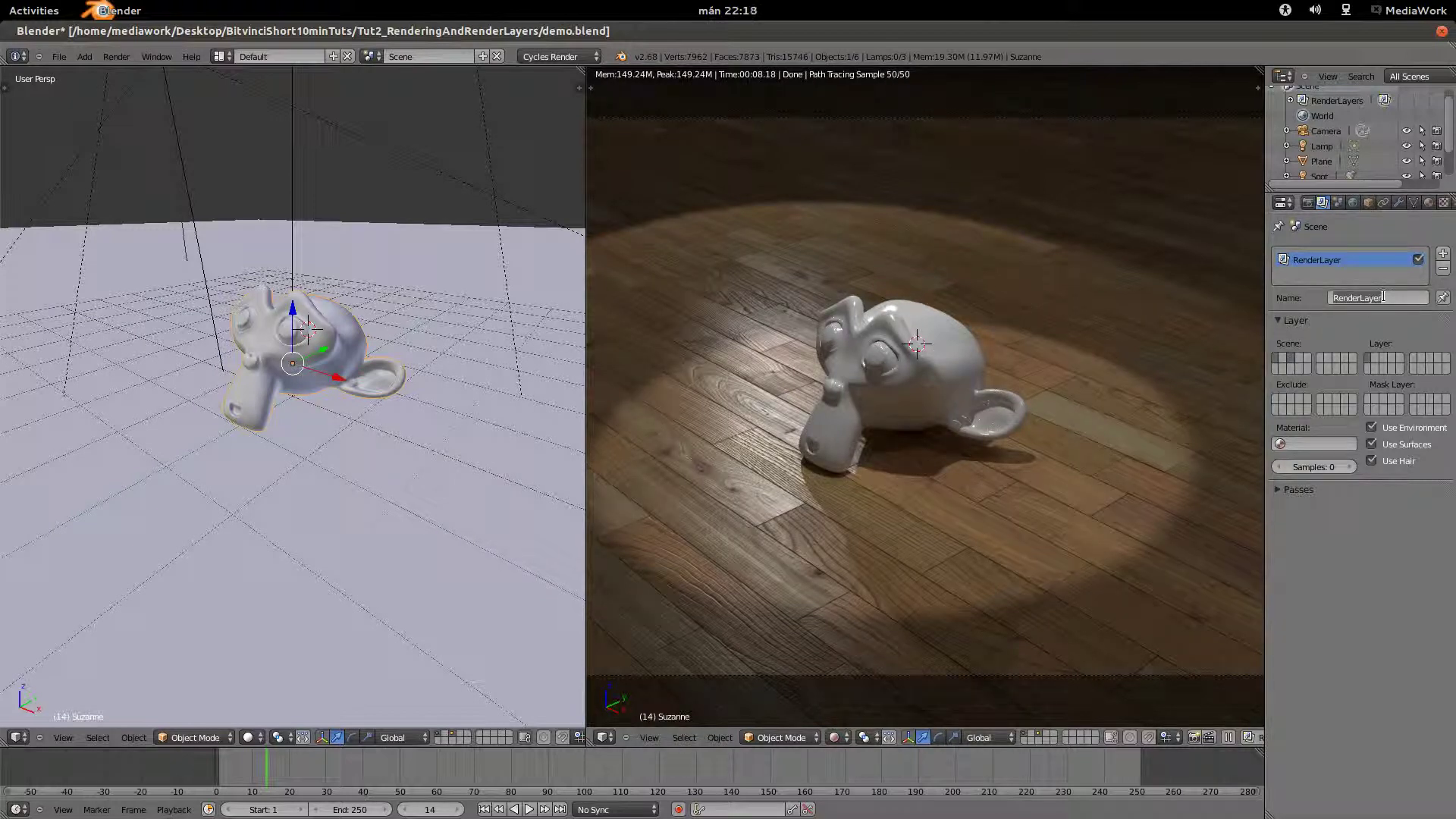
pyautogui.write('Parquettuet')
pyautogui.press('Return')
# Add a second render layer named Monkey that includes only the third scene layer, and check its layer assignment against Parquet's.
pyautogui.click(1443, 256)
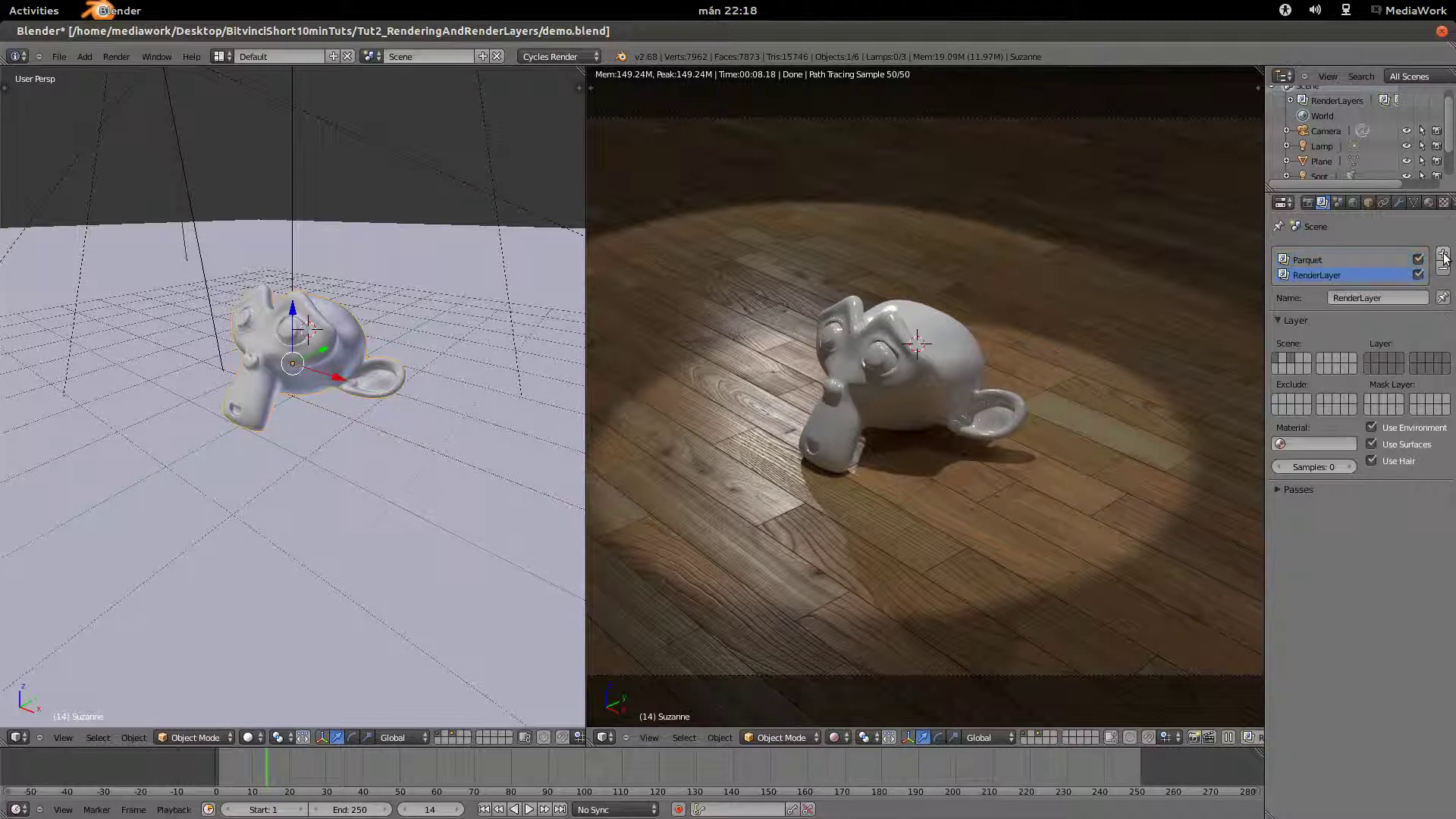
pyautogui.write('Monkey')
pyautogui.press('Return')
pyautogui.click(1308, 260)
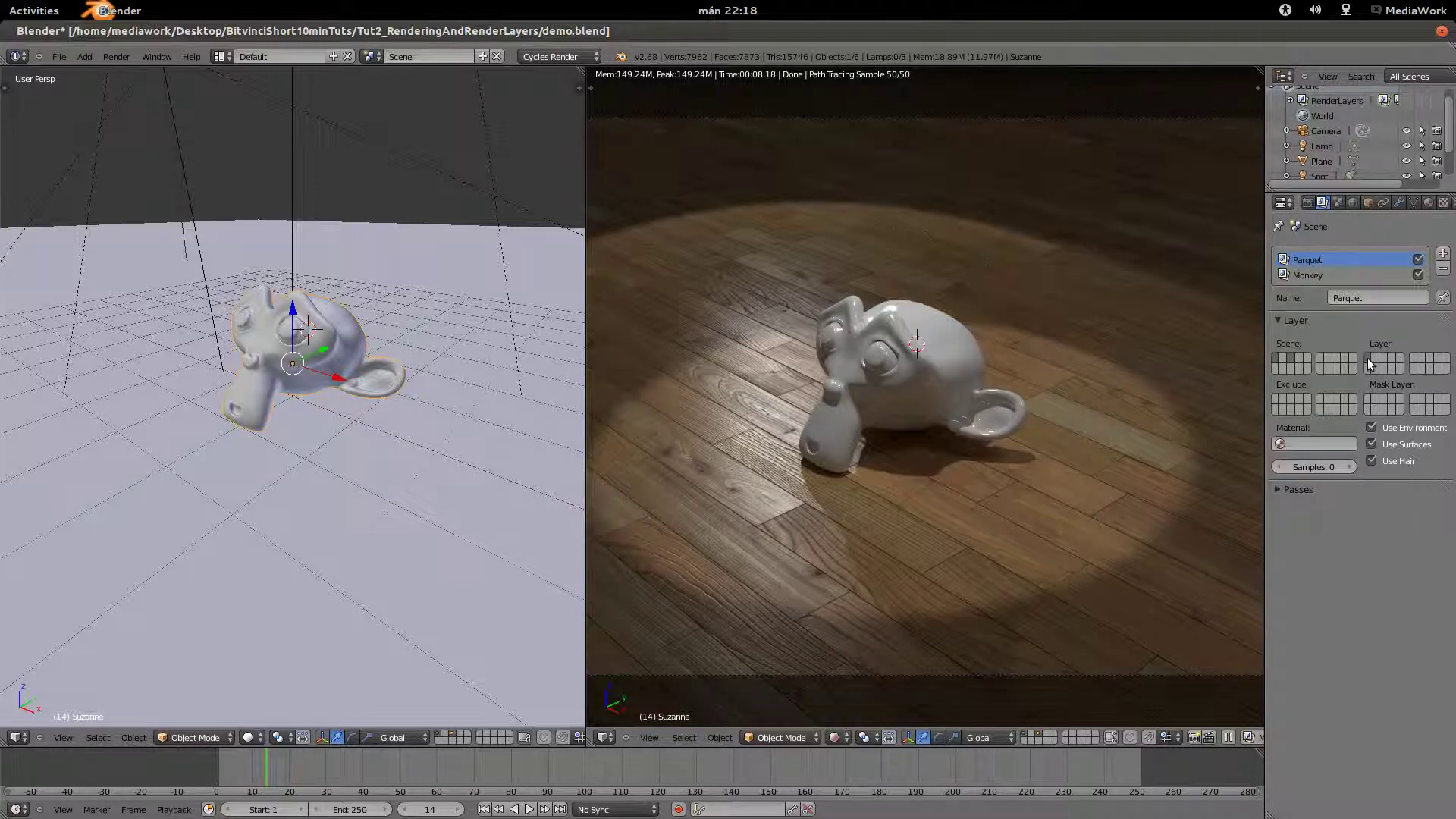
pyautogui.click(1303, 277)
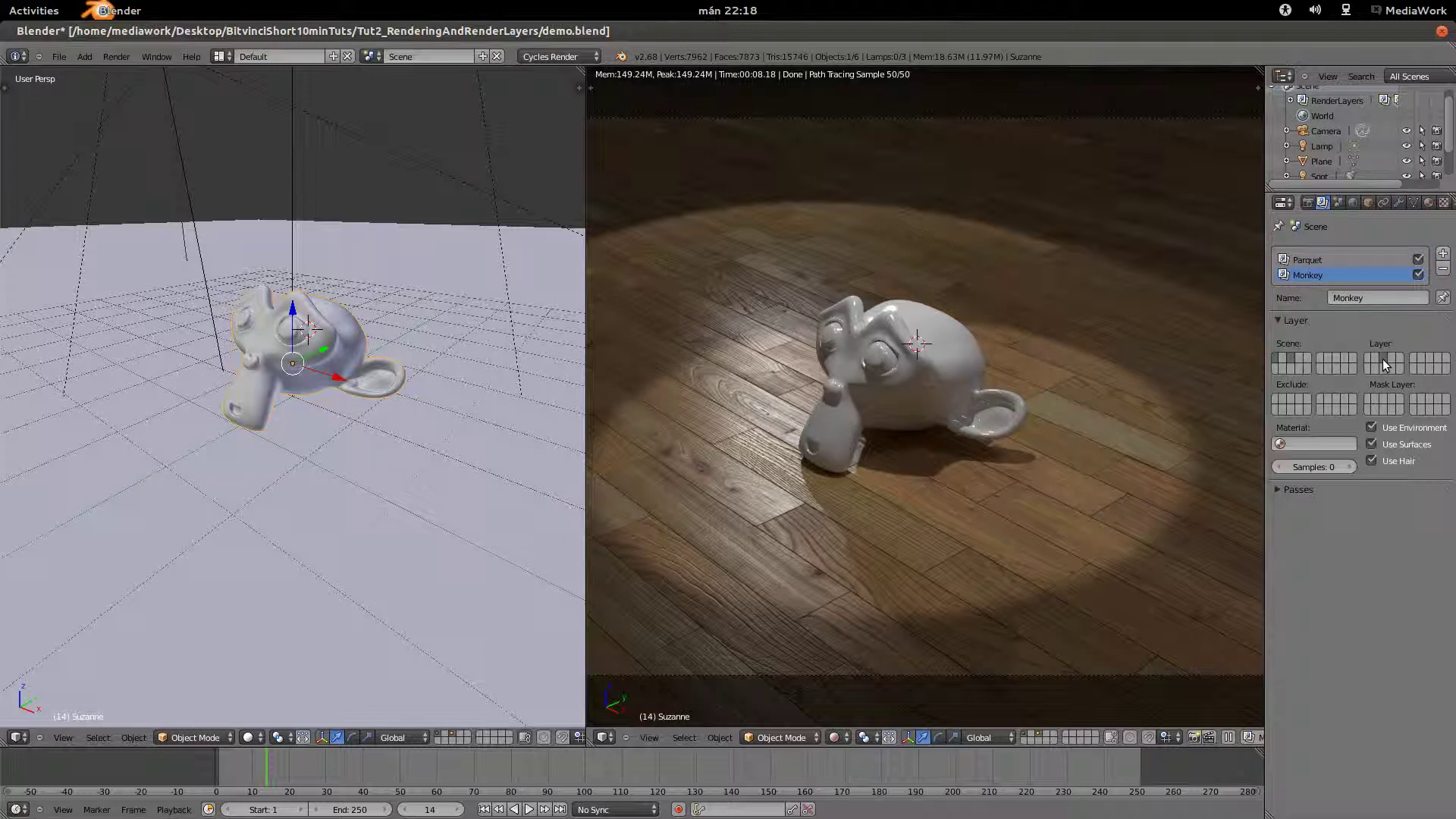
# Render frame 14 and compare the Parquet and Monkey render layers in the render result.
pyautogui.click(1308, 205)
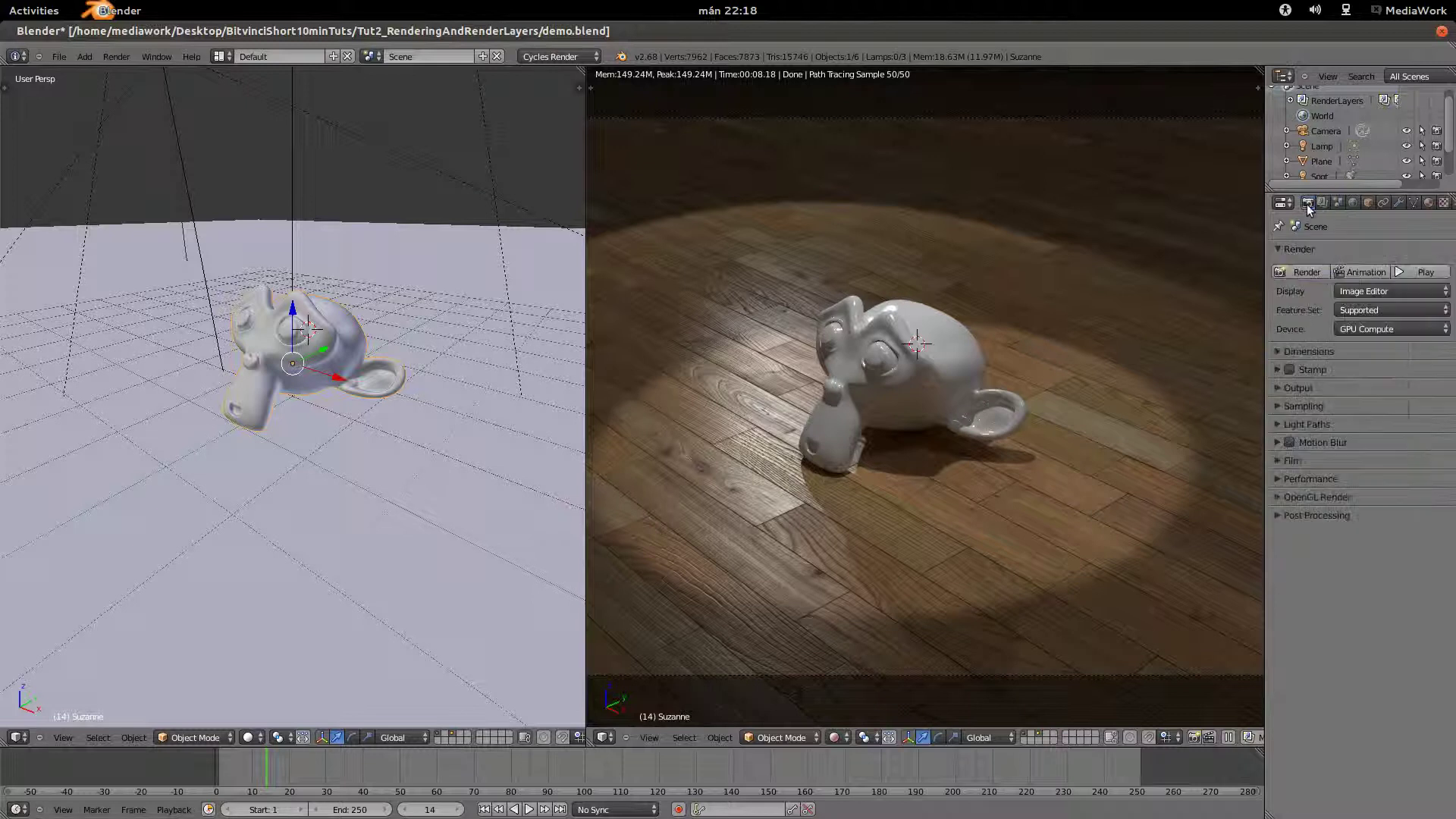
pyautogui.click(1306, 272)
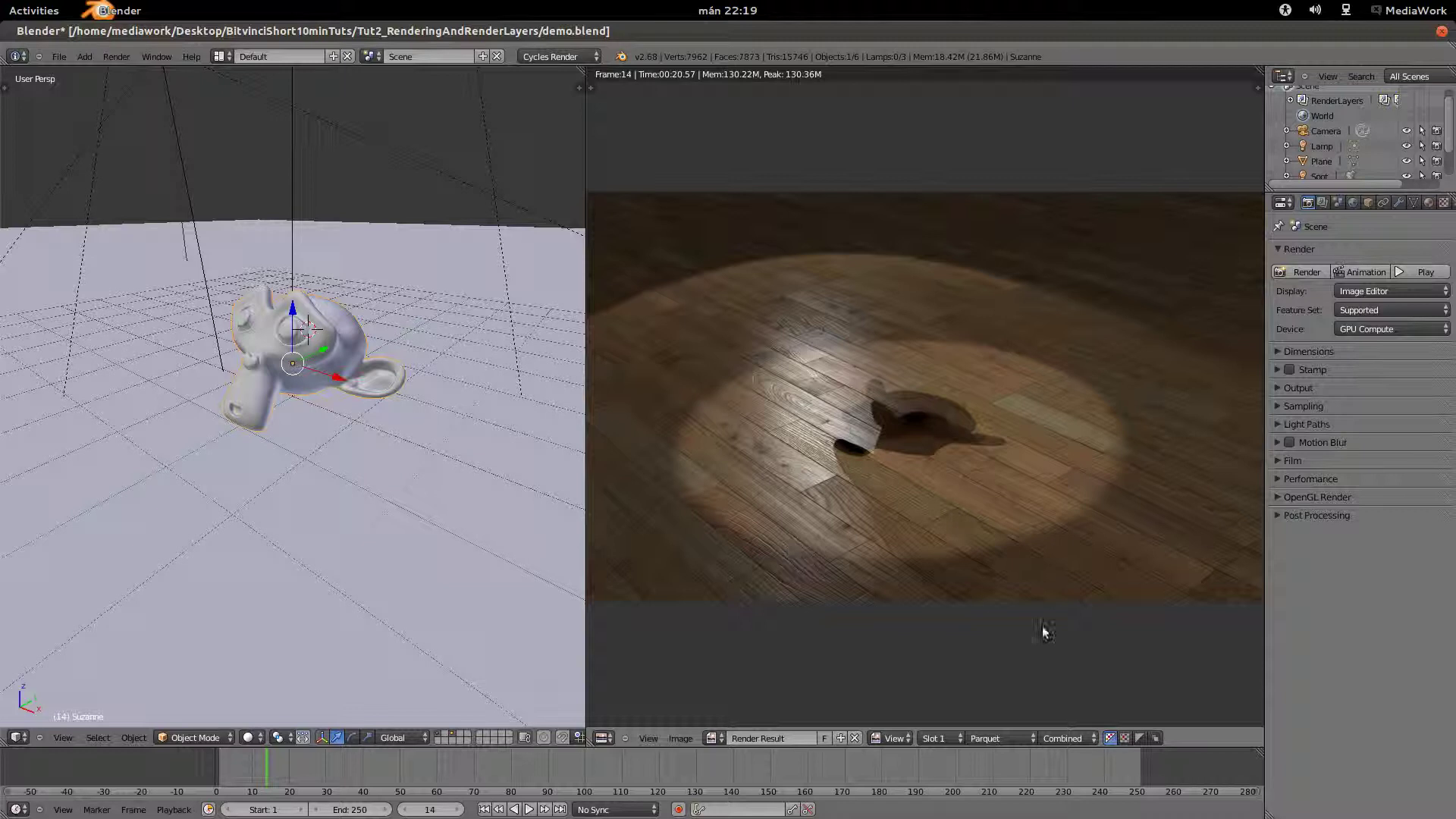
pyautogui.click(998, 740)
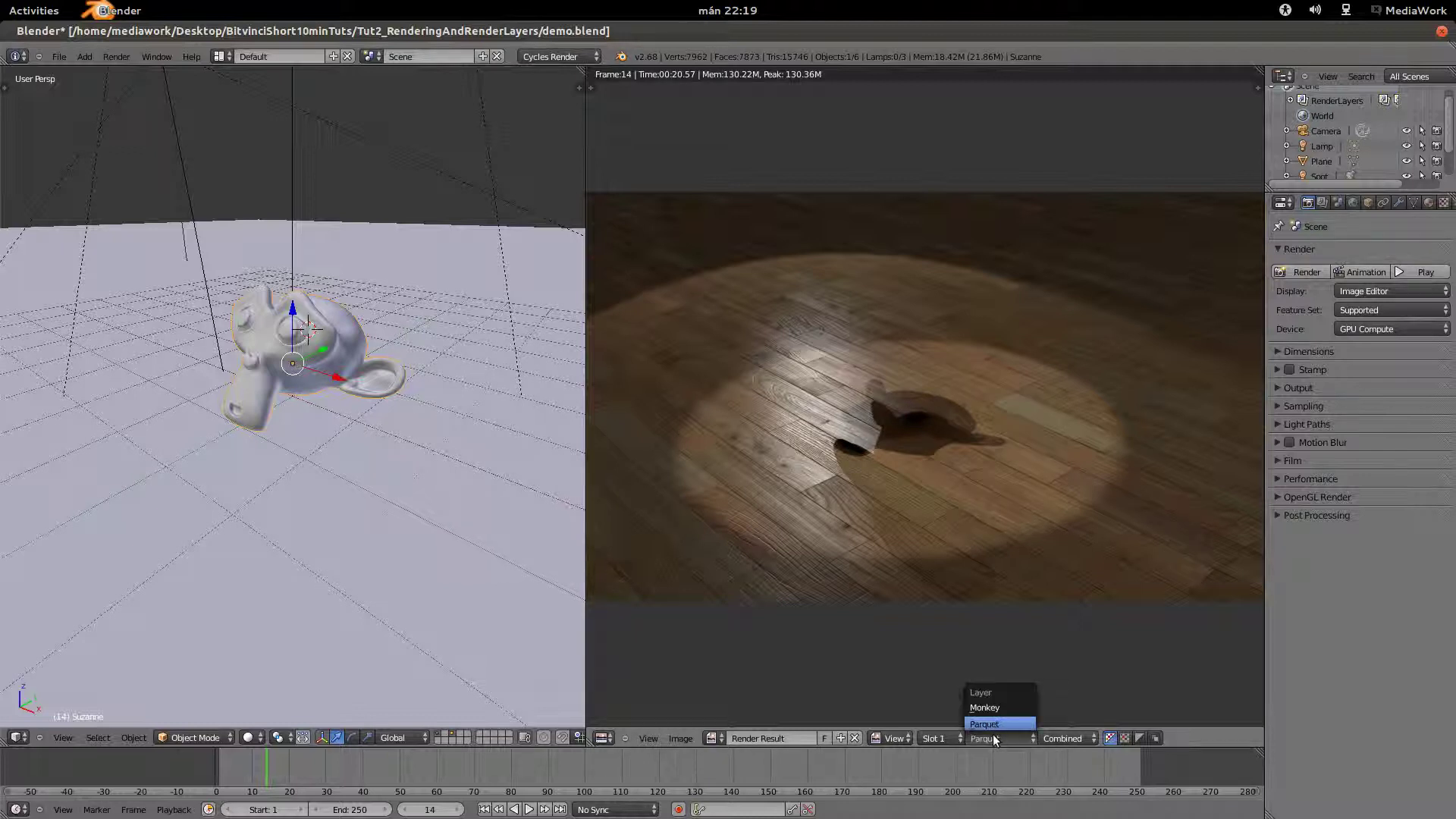
pyautogui.click(994, 739)
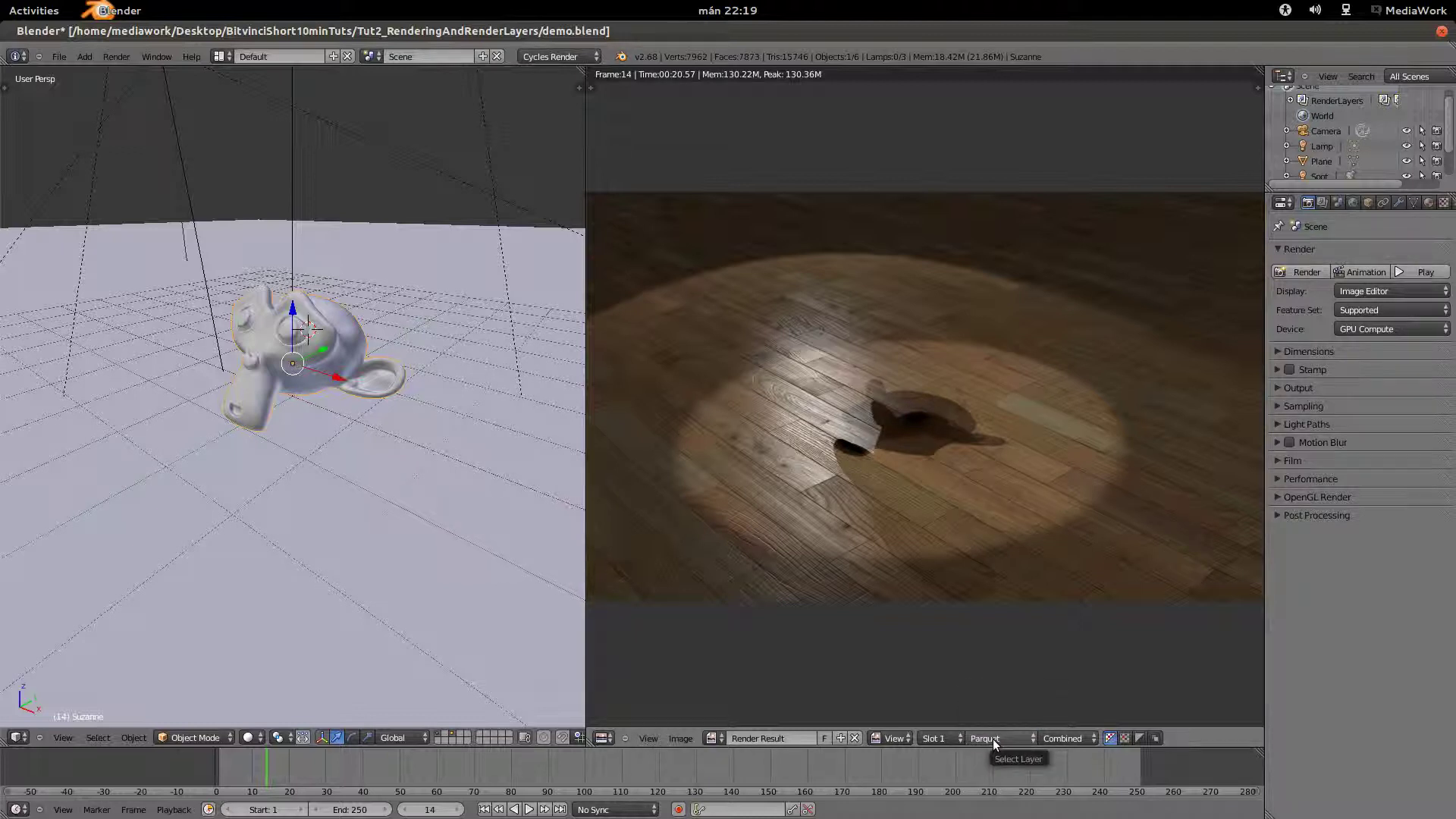
pyautogui.click(993, 738)
pyautogui.click(990, 712)
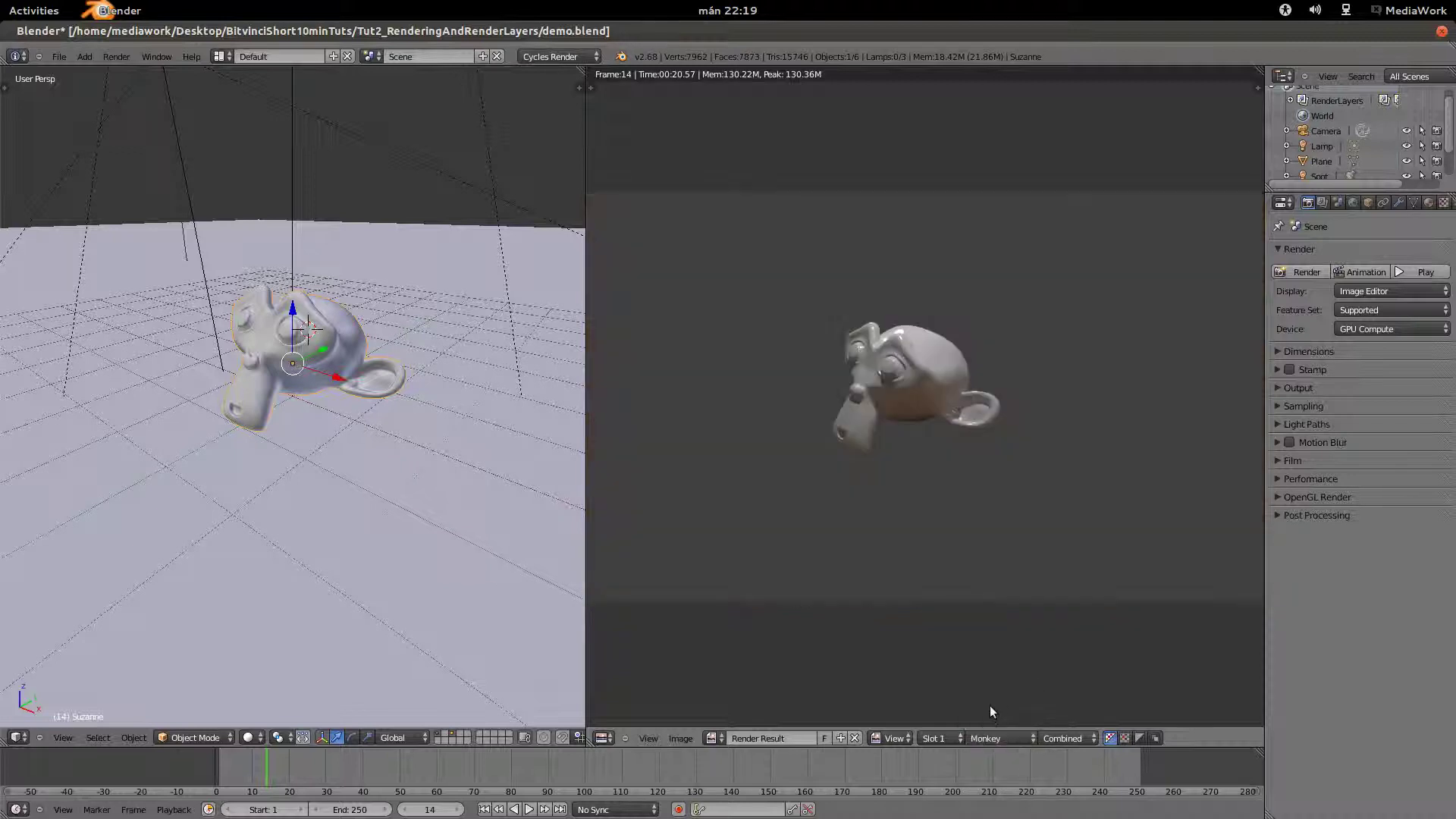
pyautogui.click(997, 740)
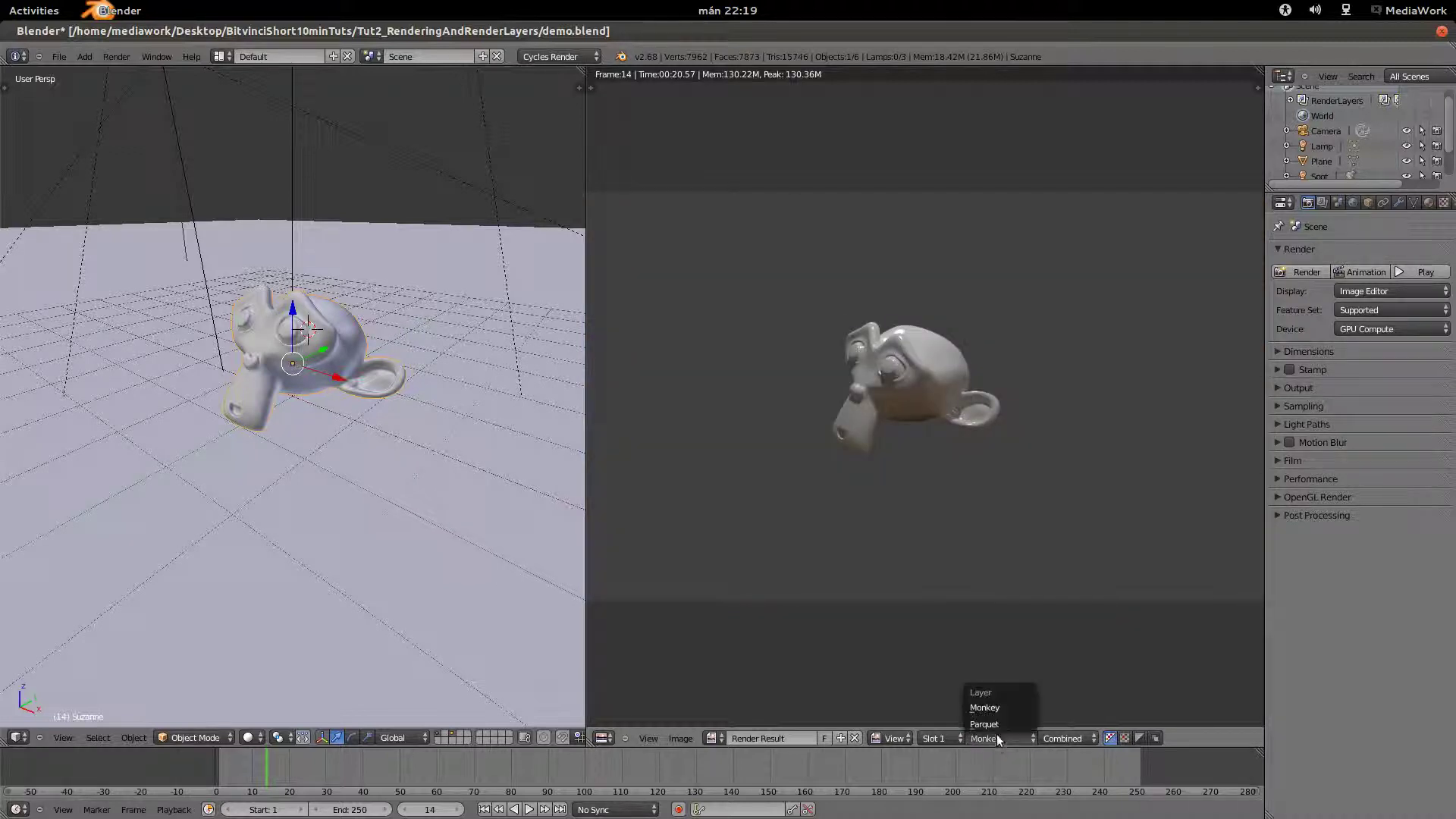
pyautogui.click(993, 726)
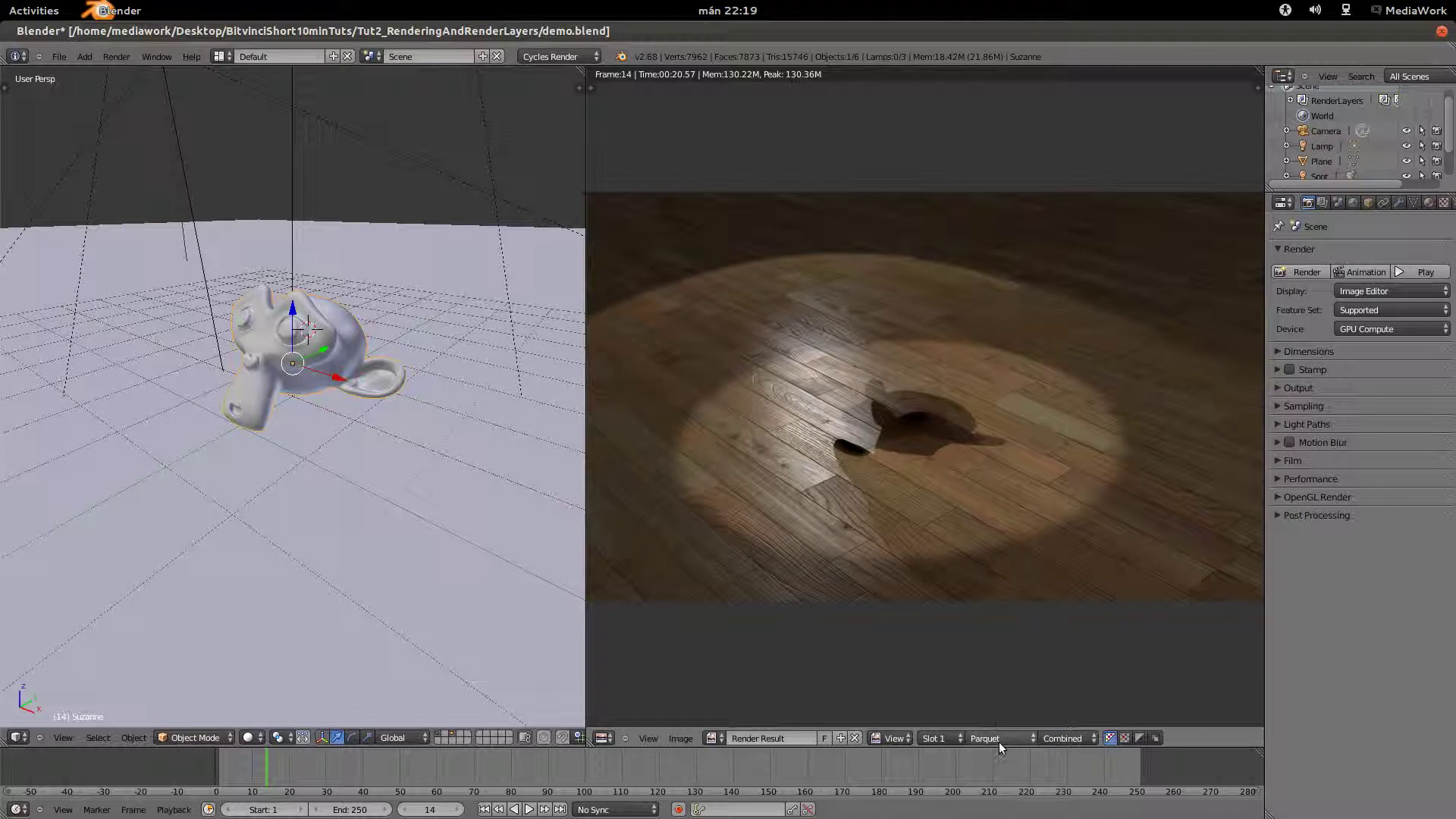
pyautogui.click(989, 709)
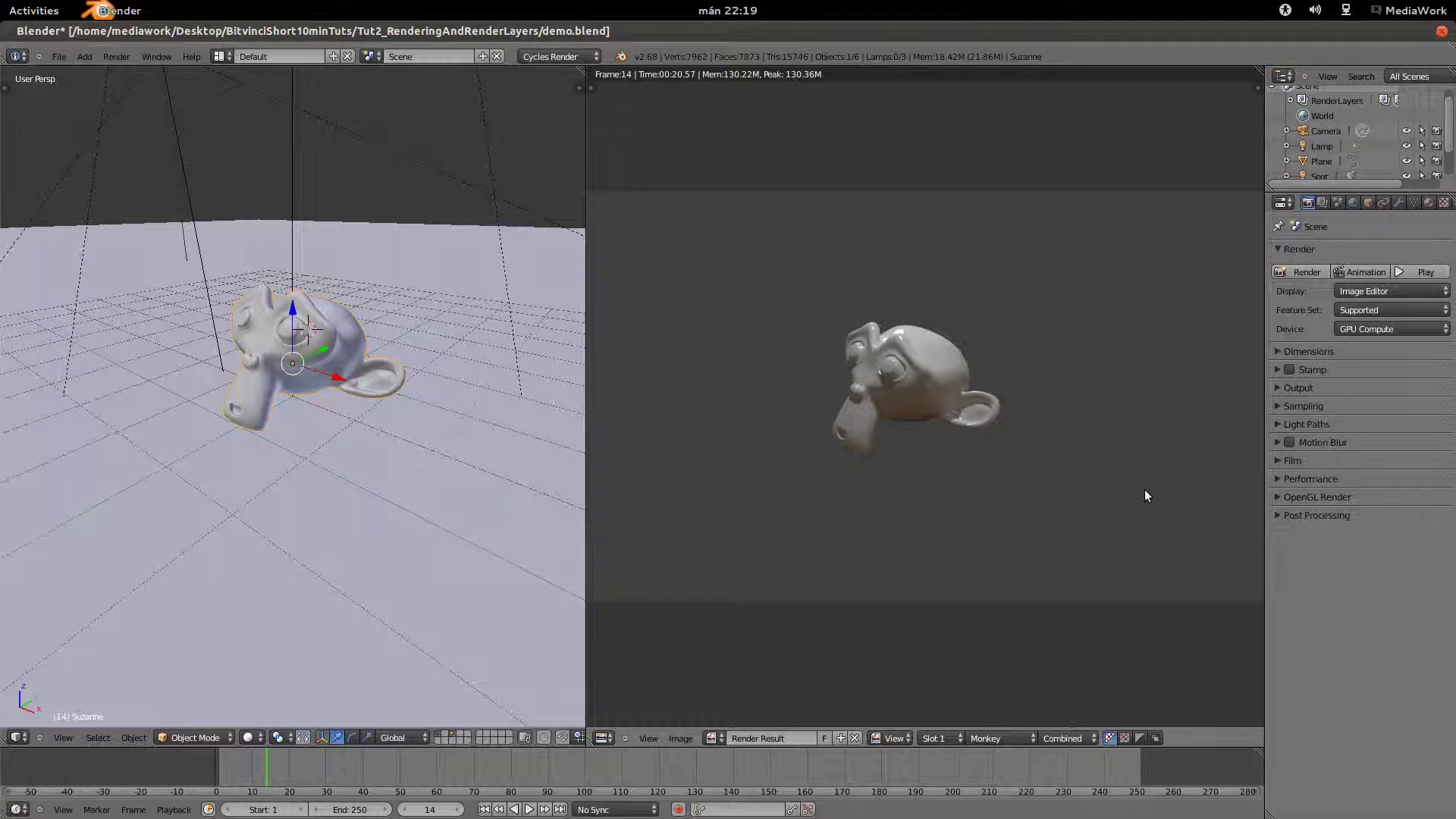
# Enable the transparent background option in the Film settings.
pyautogui.click(1277, 424)
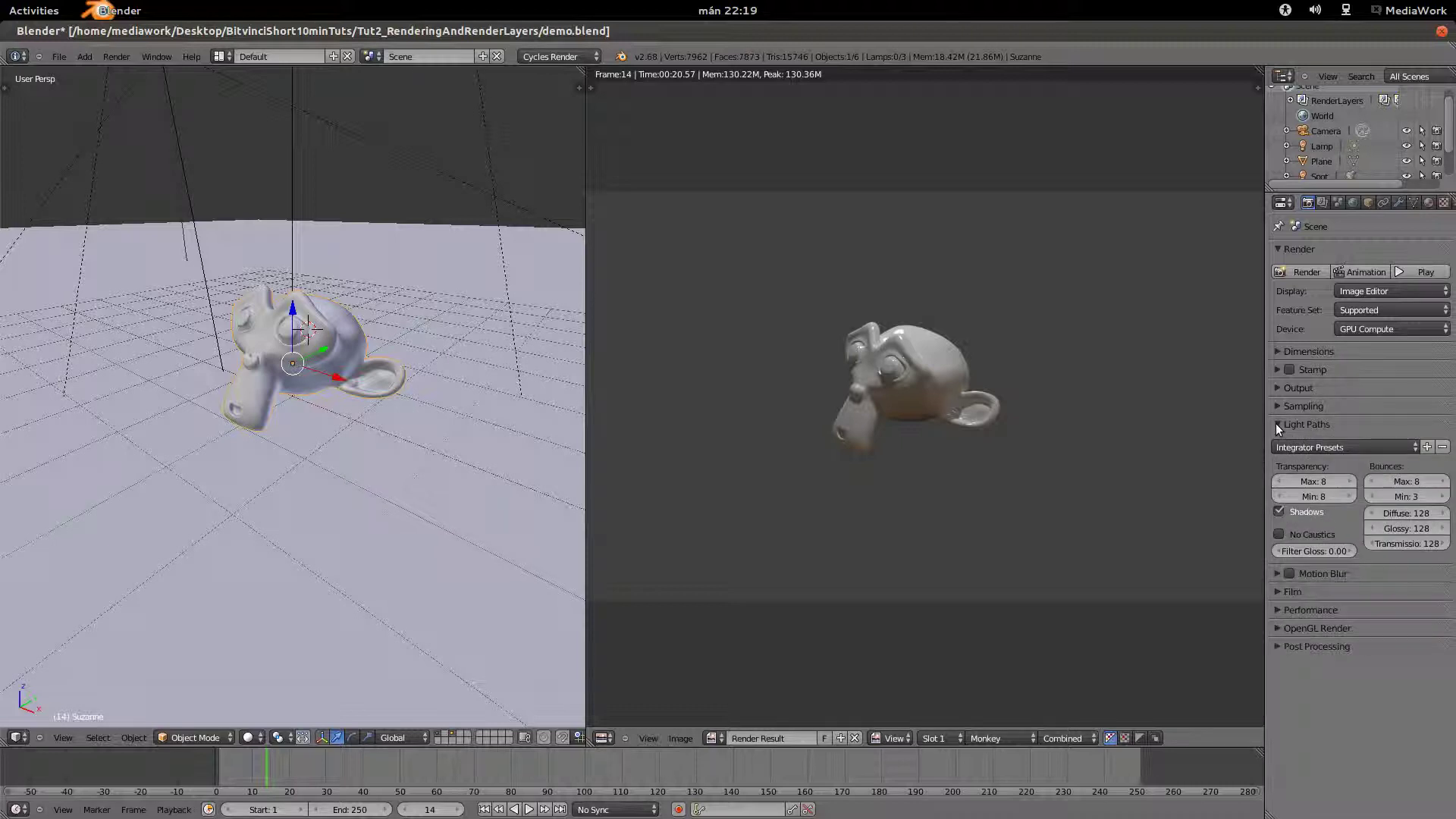
pyautogui.click(1275, 423)
pyautogui.click(1273, 409)
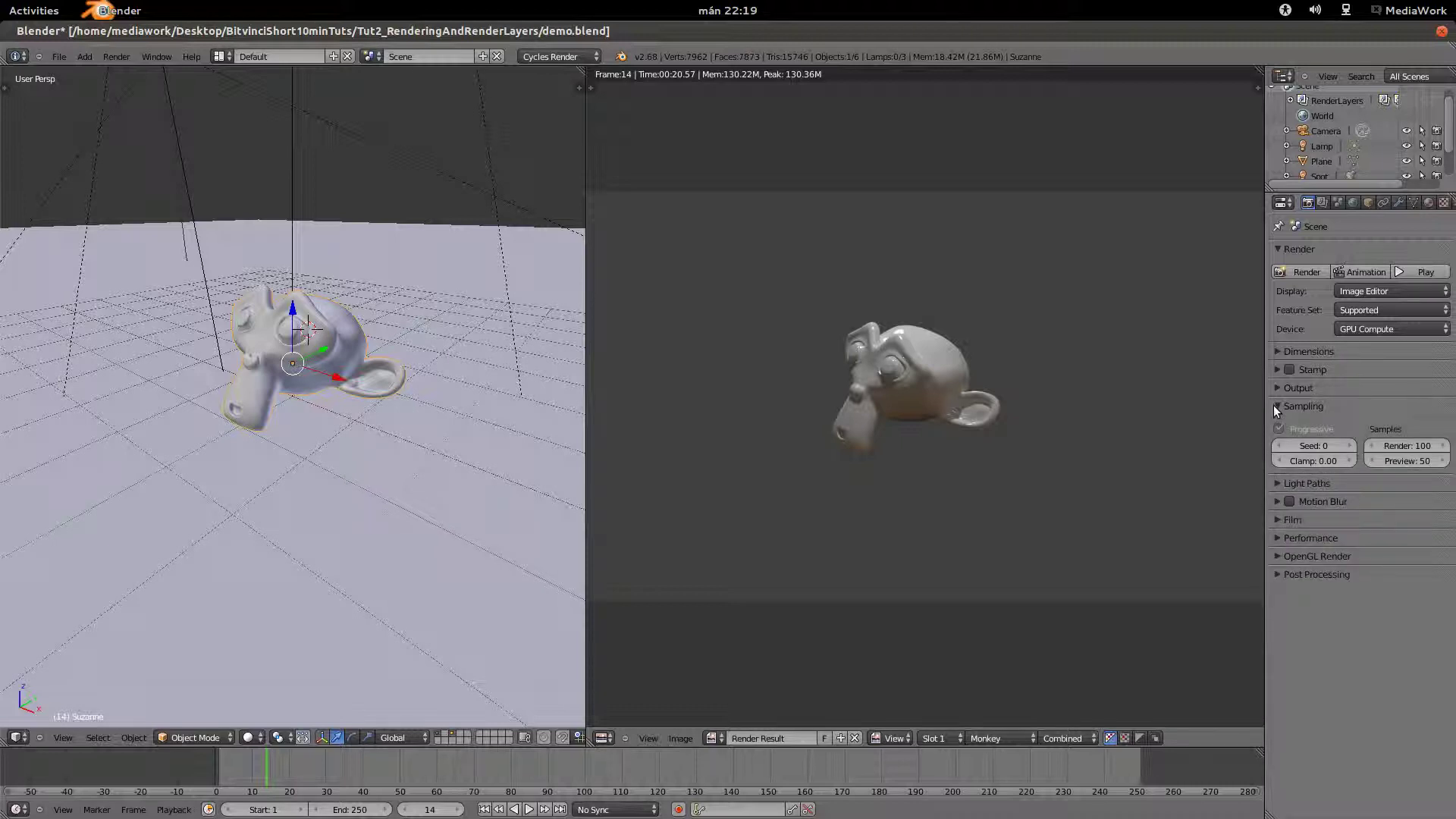
pyautogui.click(1272, 409)
pyautogui.click(1277, 461)
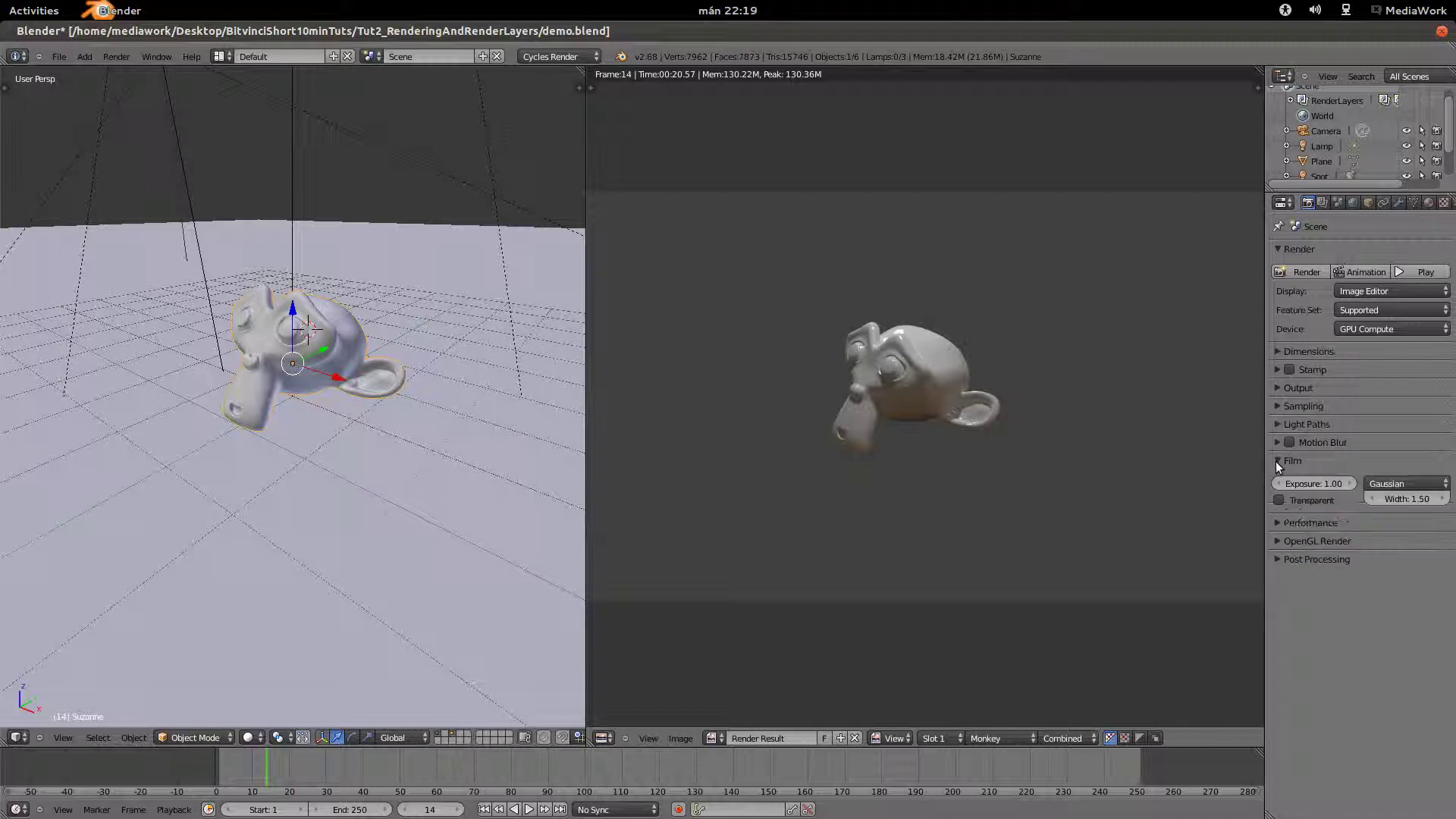
pyautogui.click(1280, 501)
# Render frame 14 again with the transparent film, and view the Parquet and Monkey render layers in turn.
pyautogui.click(1305, 273)
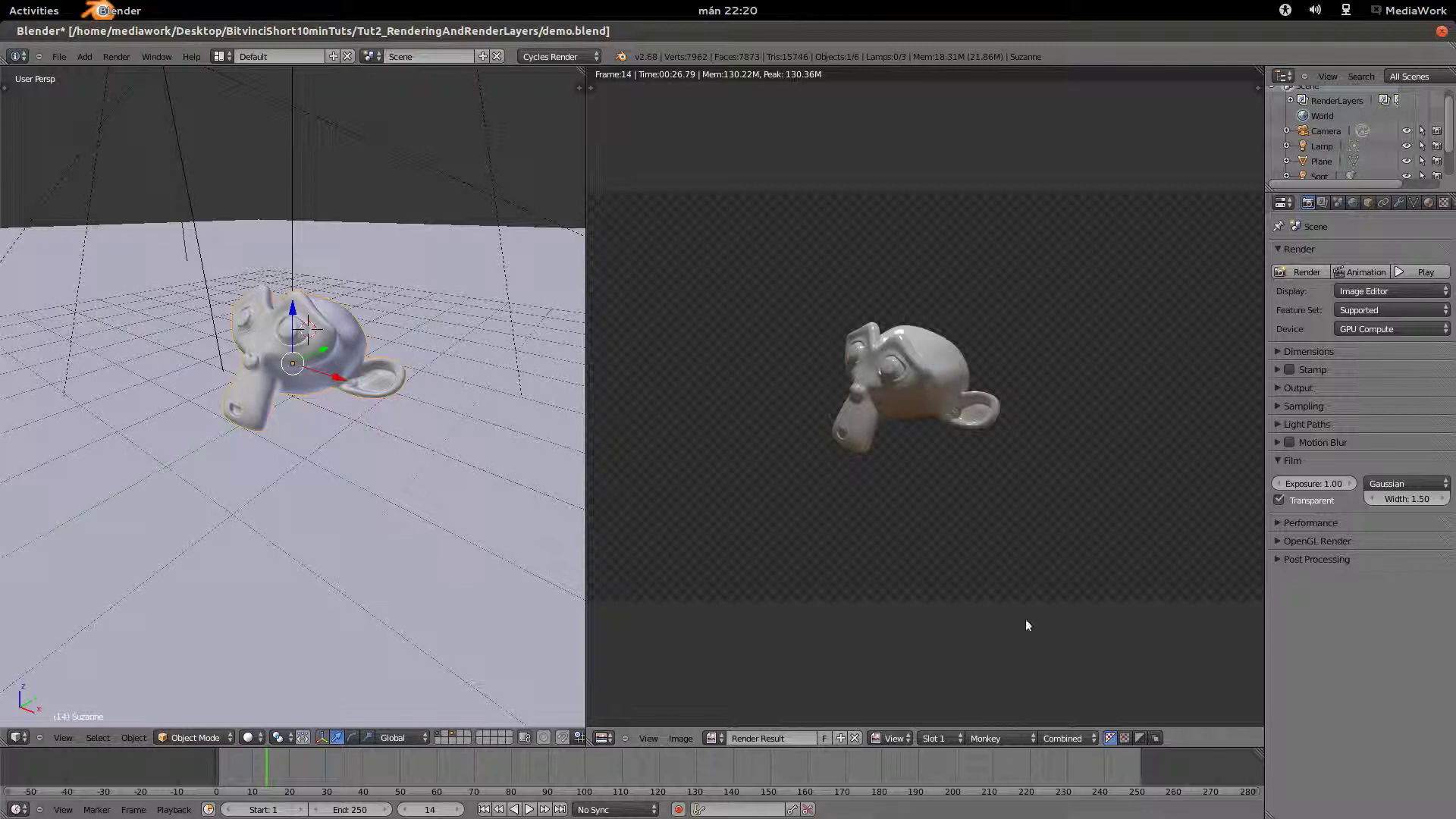
pyautogui.click(995, 739)
pyautogui.click(995, 724)
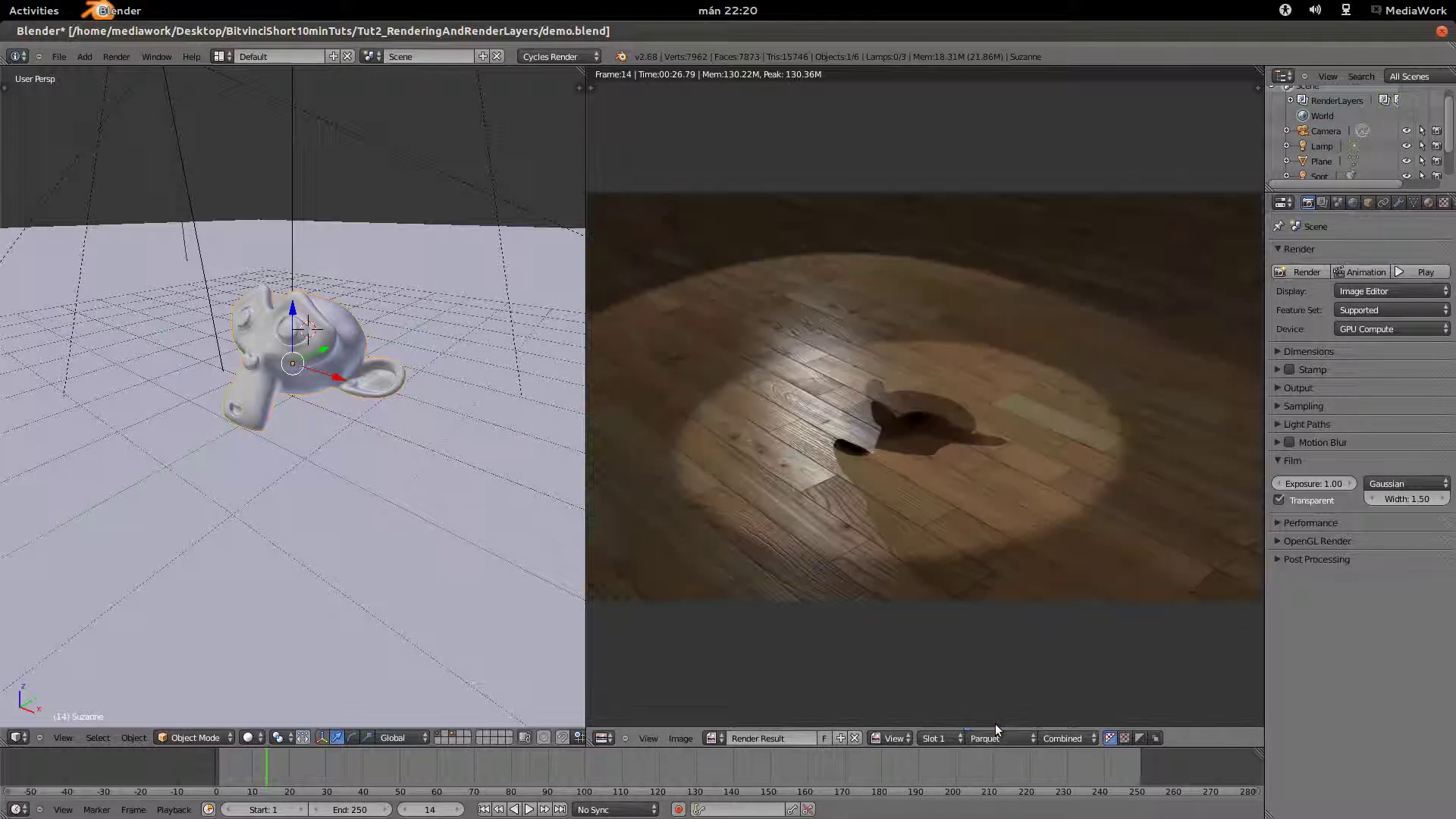
pyautogui.click(990, 738)
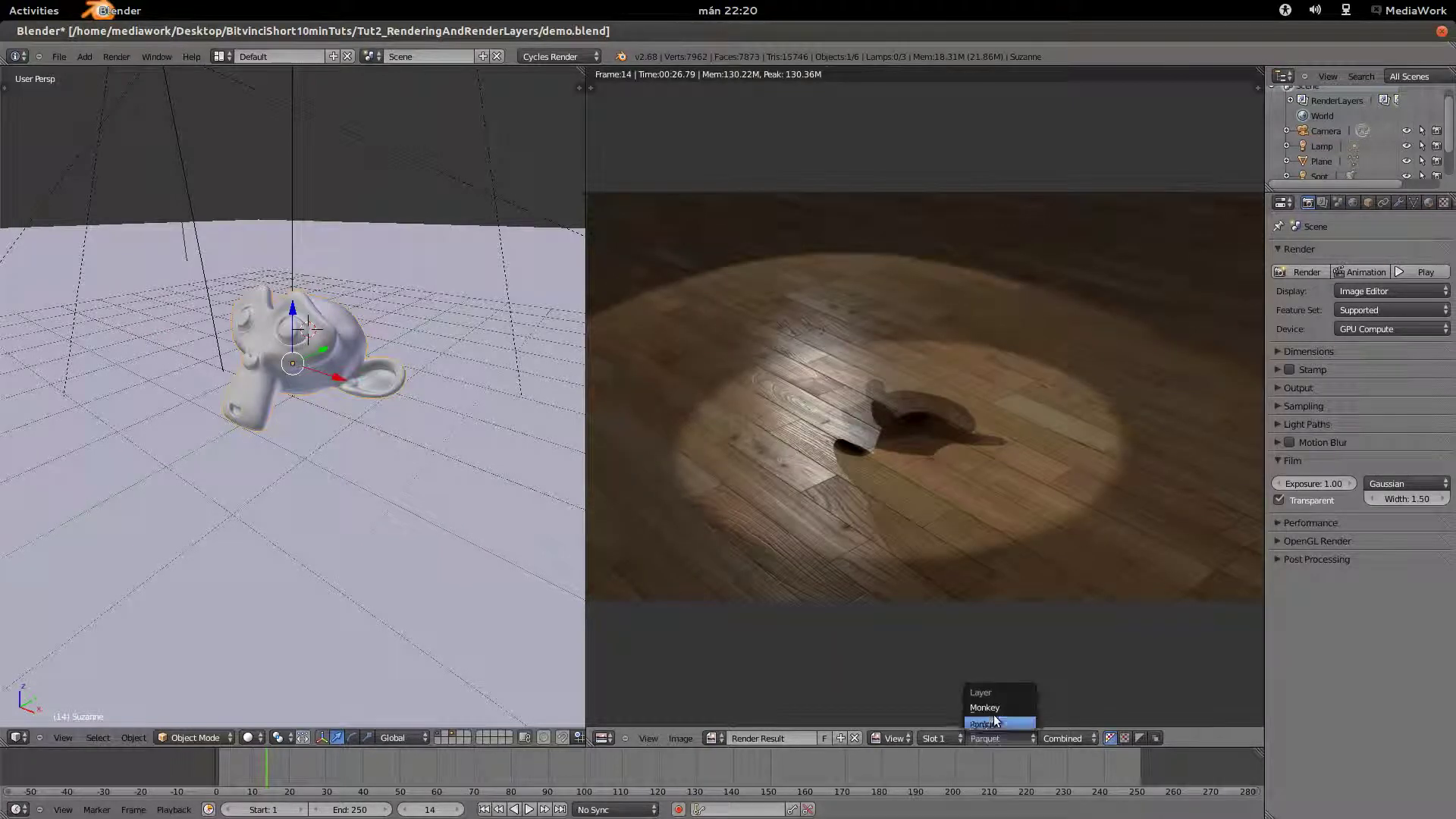
pyautogui.click(994, 707)
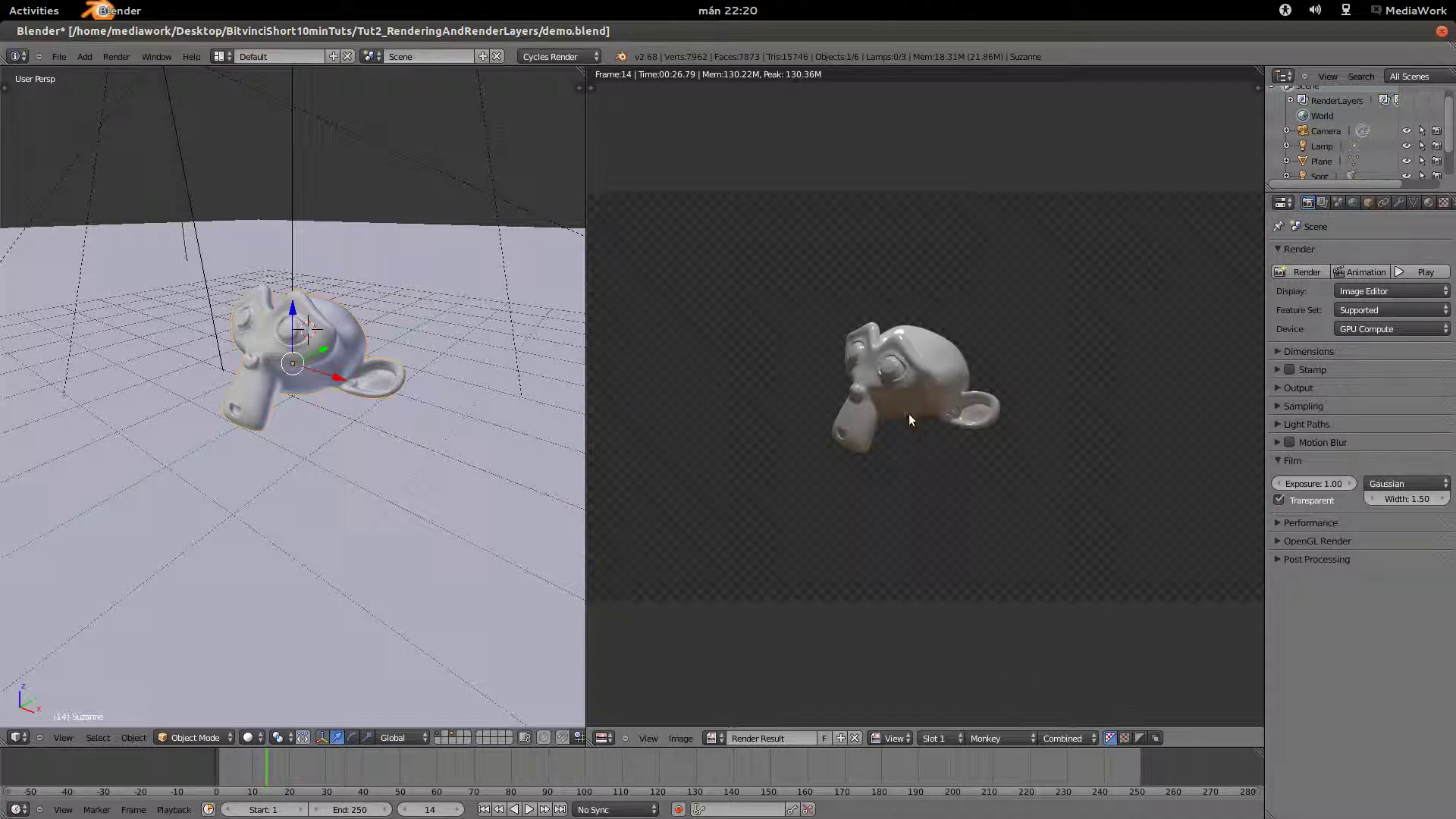